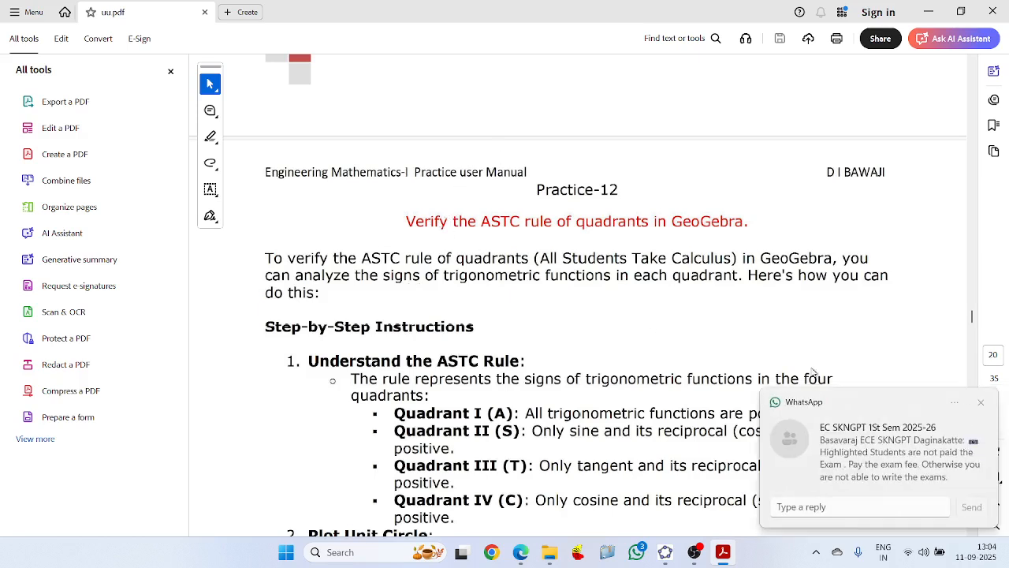
Switch to GeoGebra and draw a circle centred at the origin with a radius of about 1.02
click(982, 405)
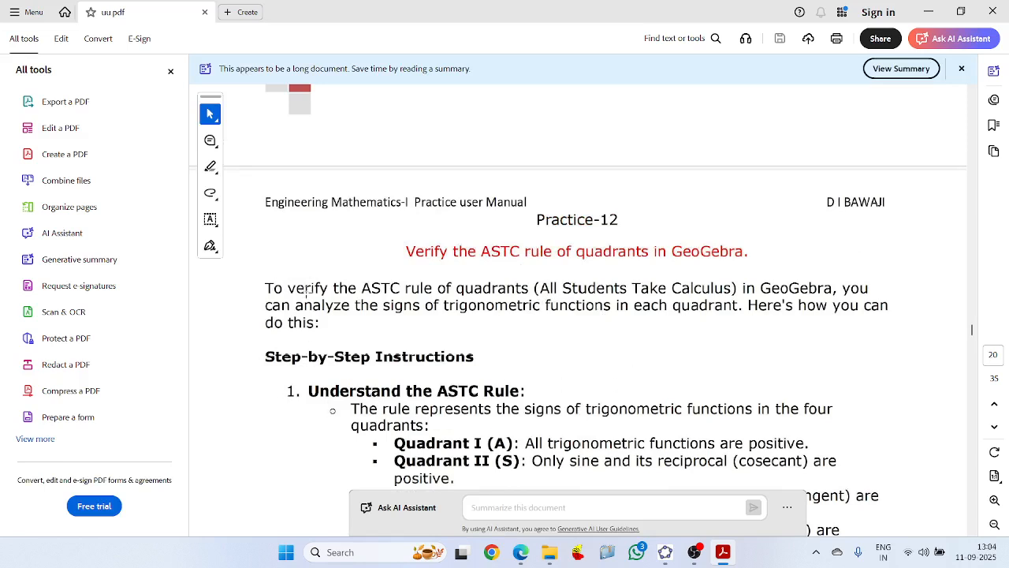
click(675, 560)
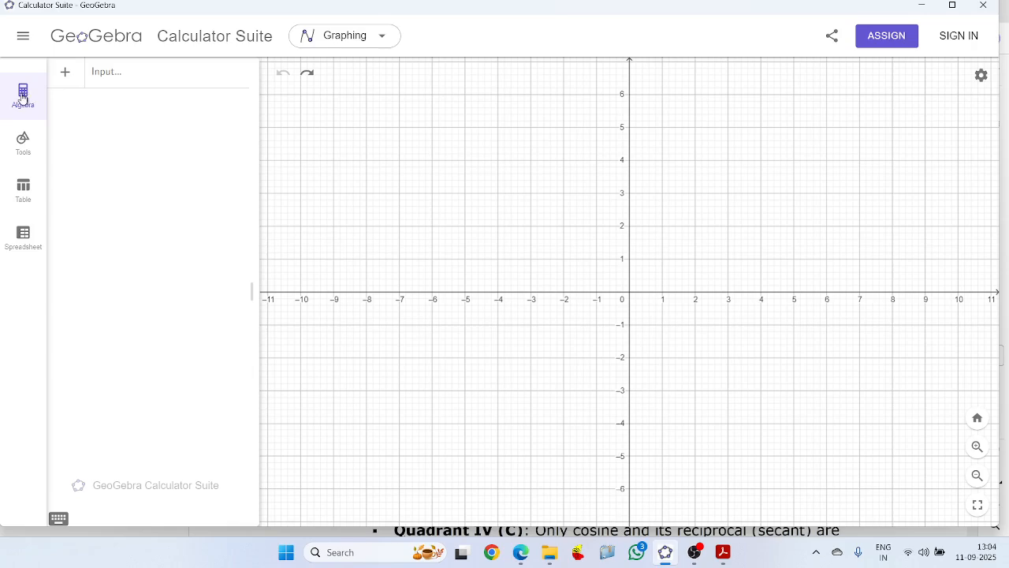
click(23, 146)
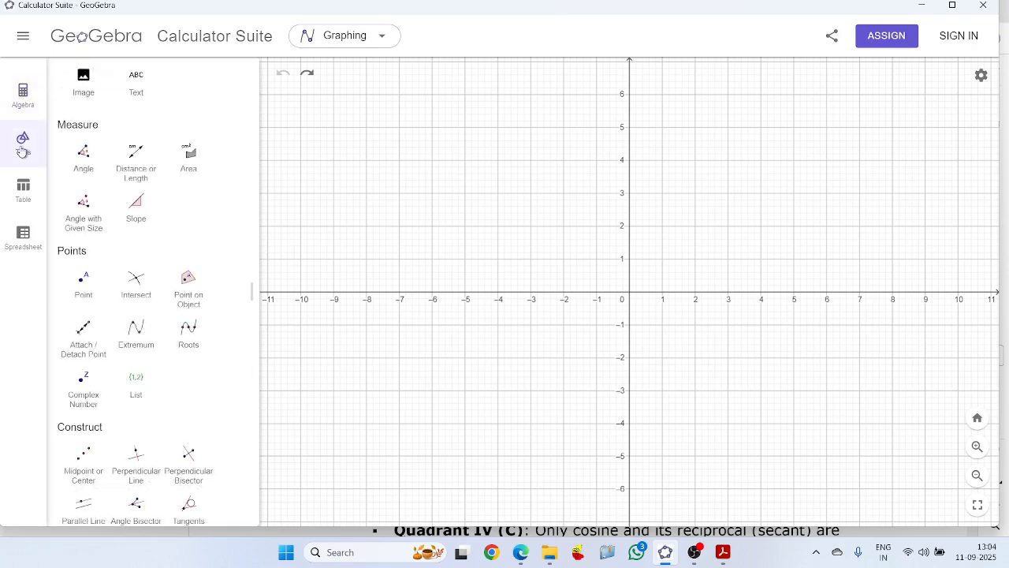
scroll(106, 258, down, 3)
scroll(106, 258, down, 3)
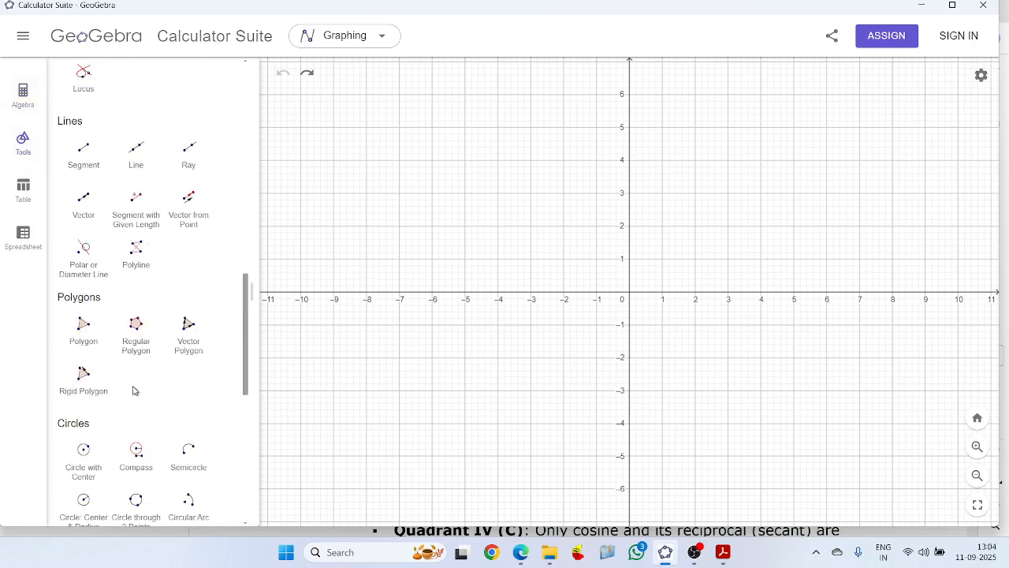
scroll(127, 481, down, 3)
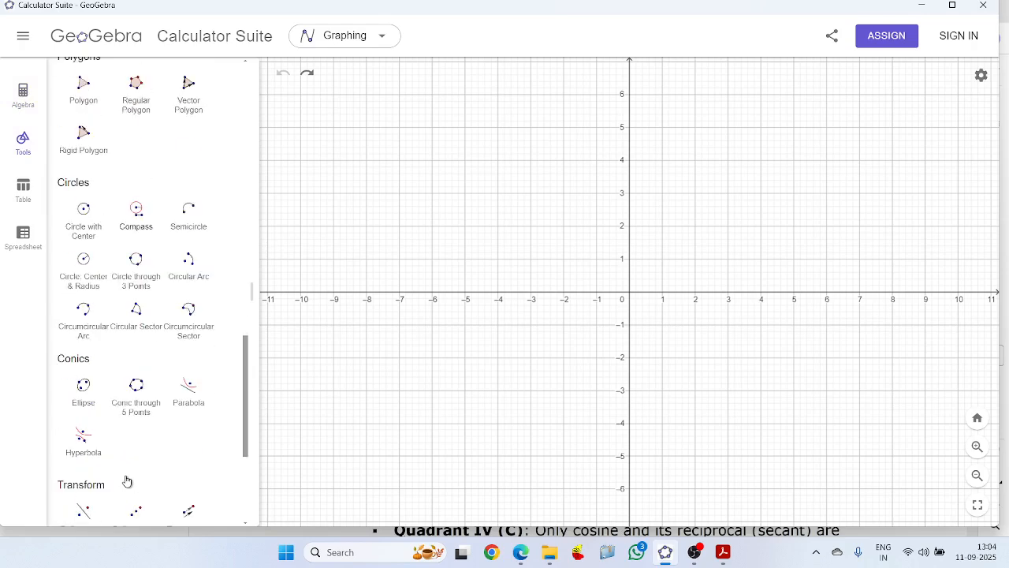
click(83, 265)
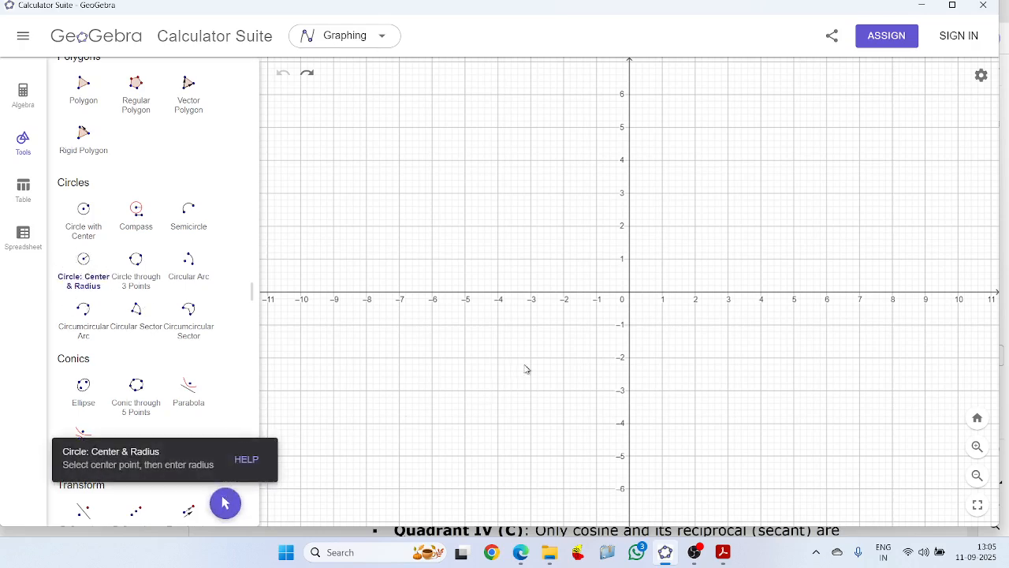
click(630, 294)
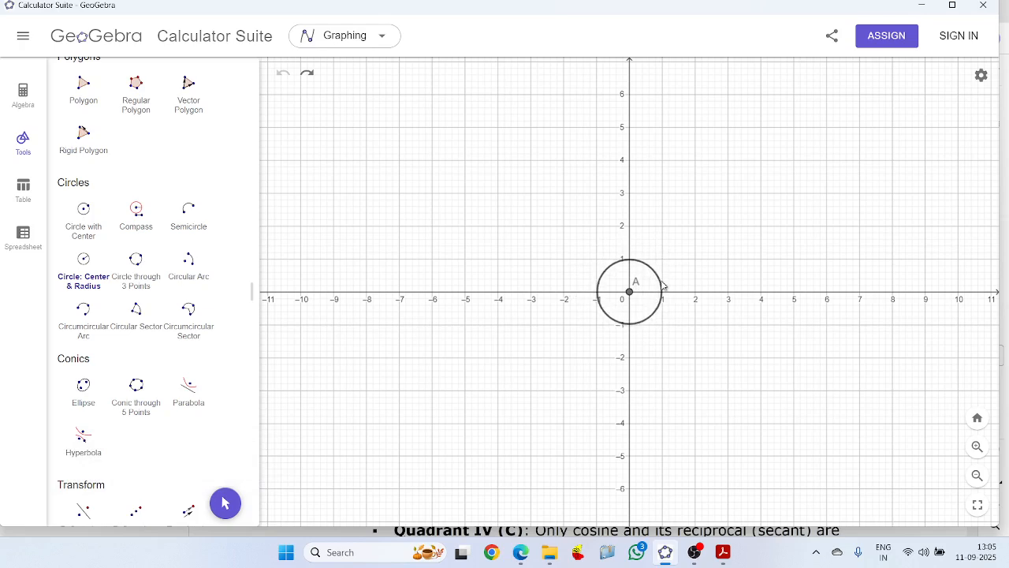
click(662, 285)
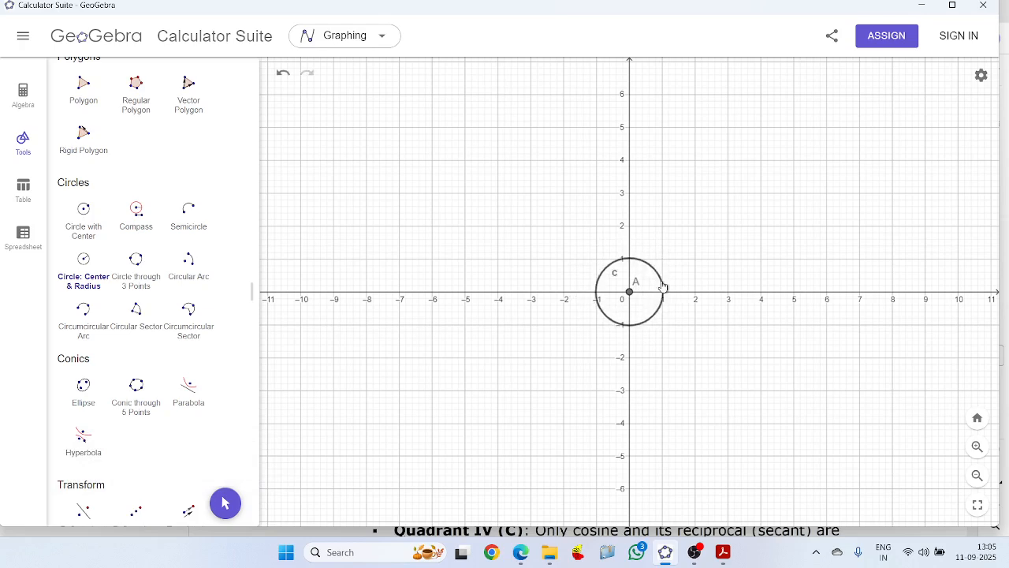
Edit the circle's definition so its radius is exactly 1, as Circle(A, 1)
click(23, 93)
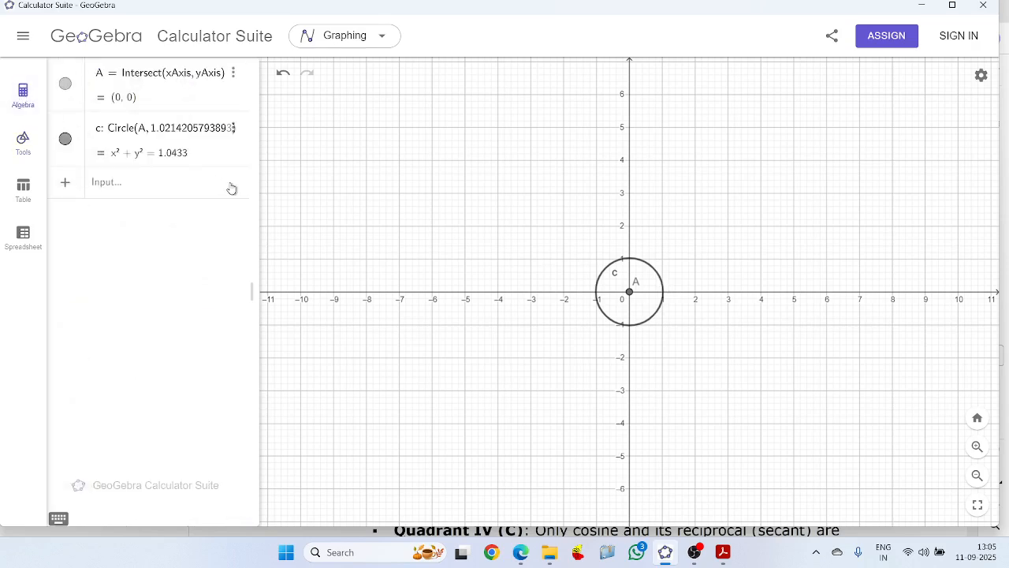
click(197, 159)
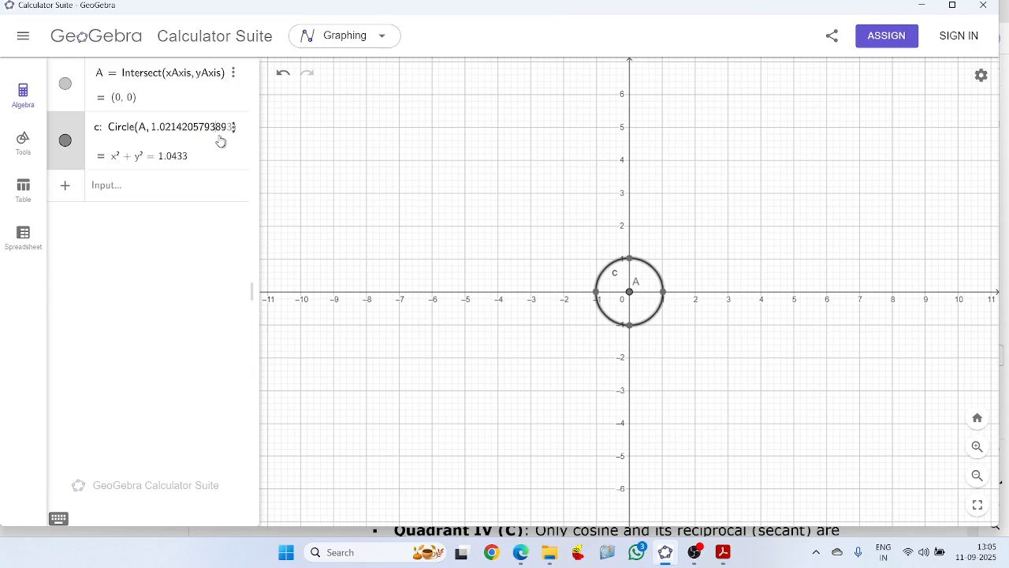
key(Right)
key(Right)
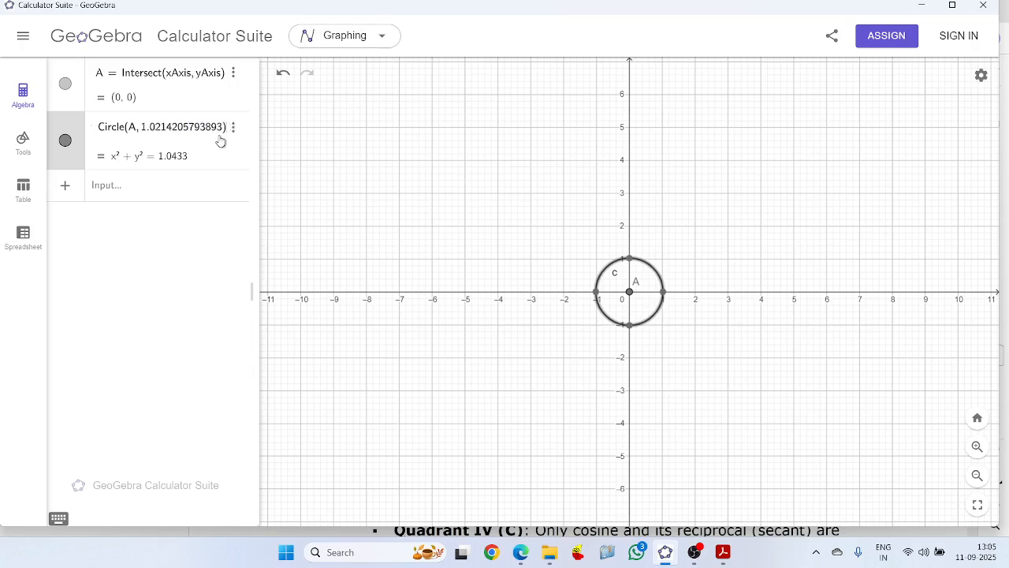
key(Escape)
key(BackSpace)
key(BackSpace)
key(BackSpace)
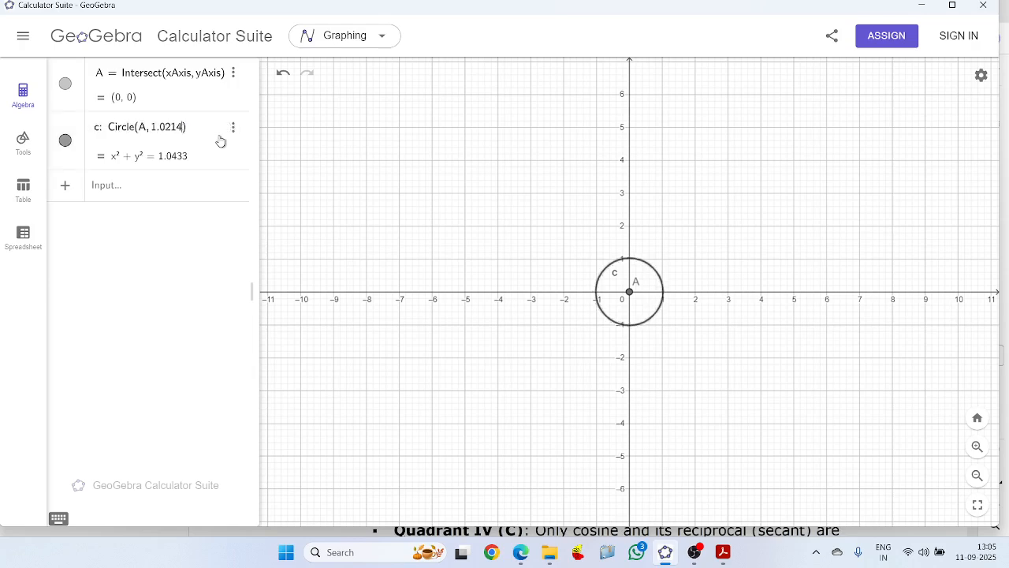
key(BackSpace)
key(BackSpace)
key(BackSpace)
key(Return)
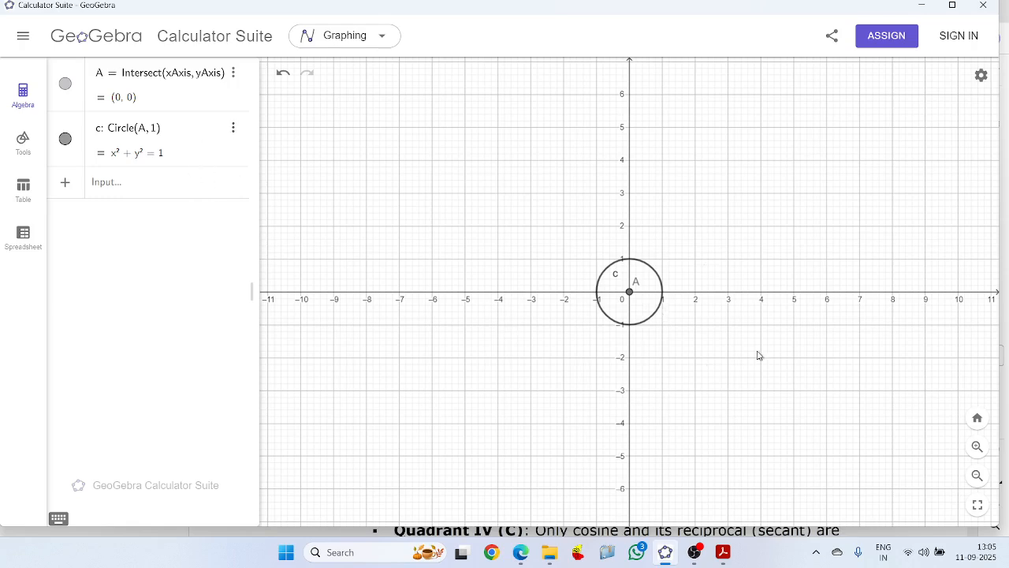
Examine the unit circle around the origin at close range, with all four quadrants in sight
scroll(768, 347, up, 10)
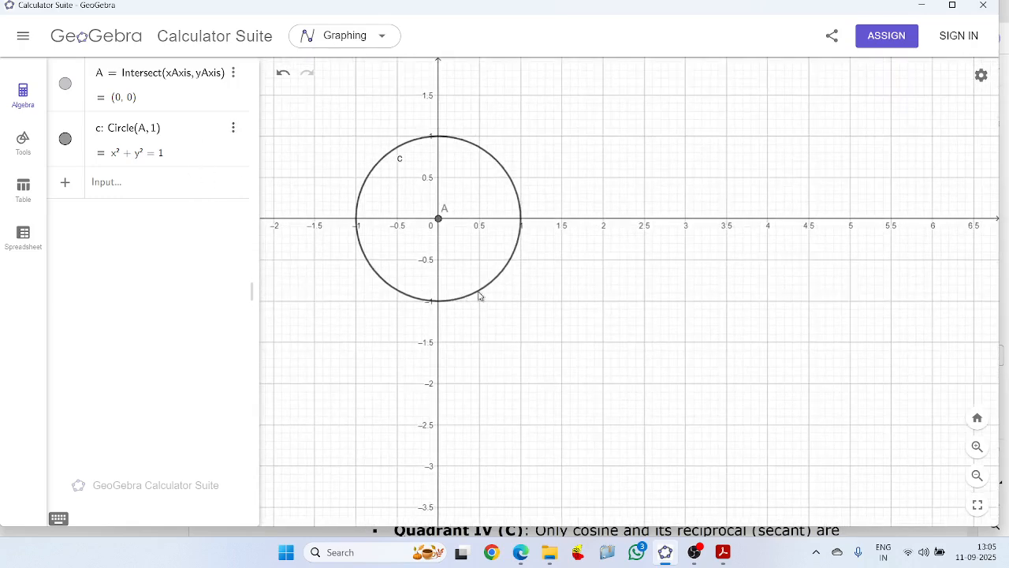
scroll(563, 369, up, 4)
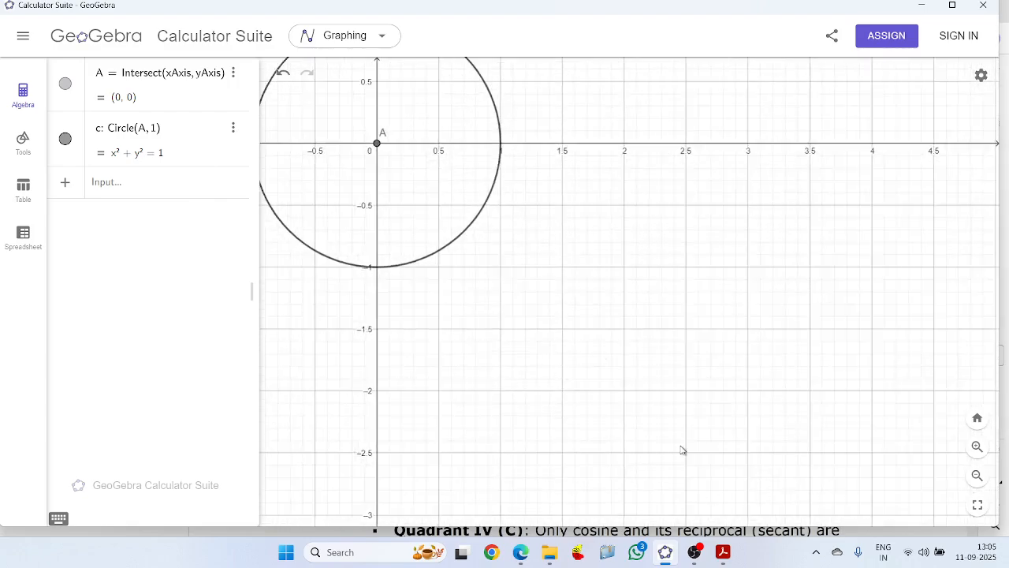
drag(655, 398, 819, 525)
scroll(760, 383, up, 2)
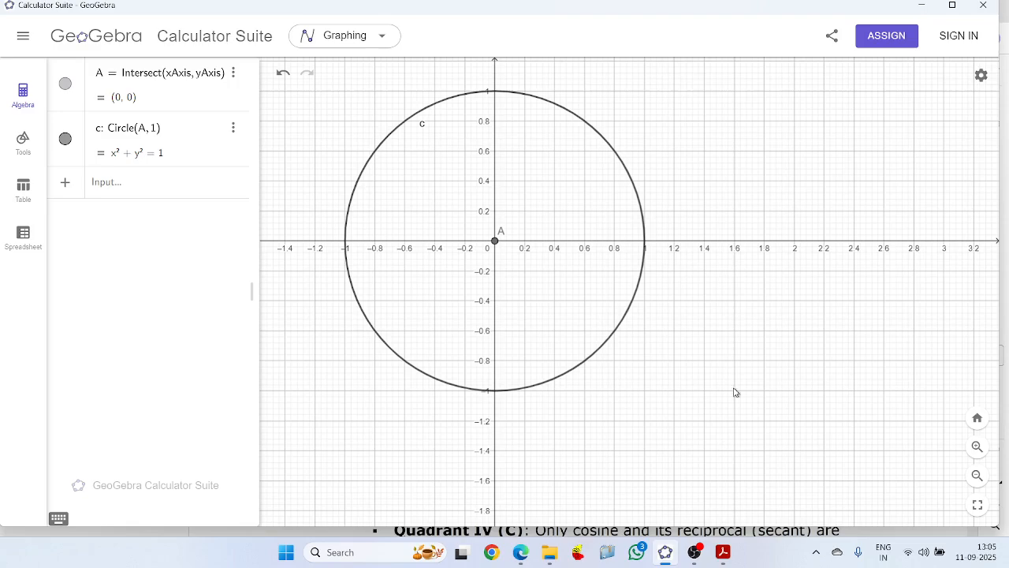
scroll(704, 376, up, 3)
drag(628, 323, 798, 428)
scroll(771, 403, up, 1)
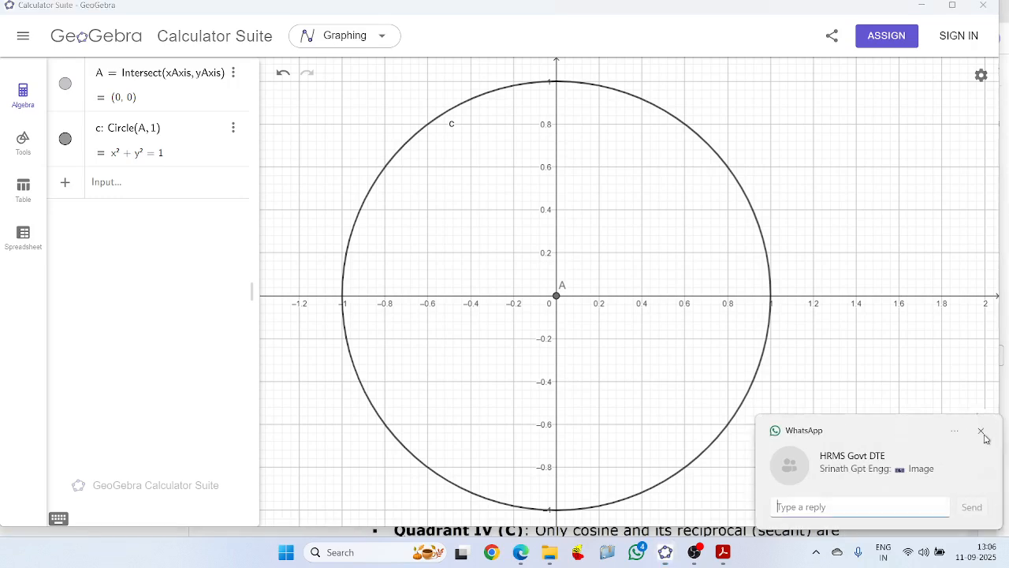
click(981, 432)
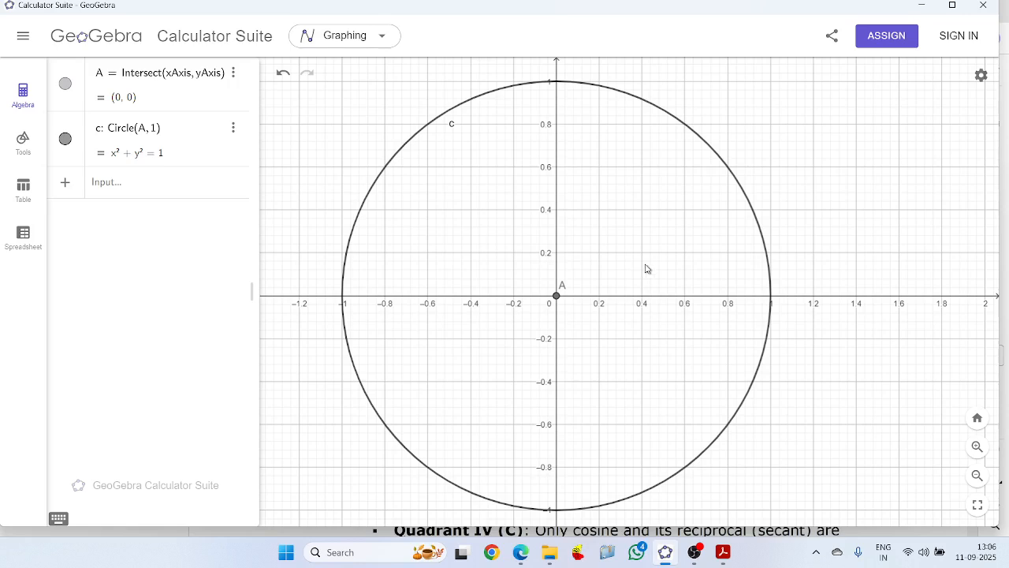
Draw two segments from the origin: one to the circle at (1, 0), the other to a circle point at about (0.92, 0.4)
click(141, 180)
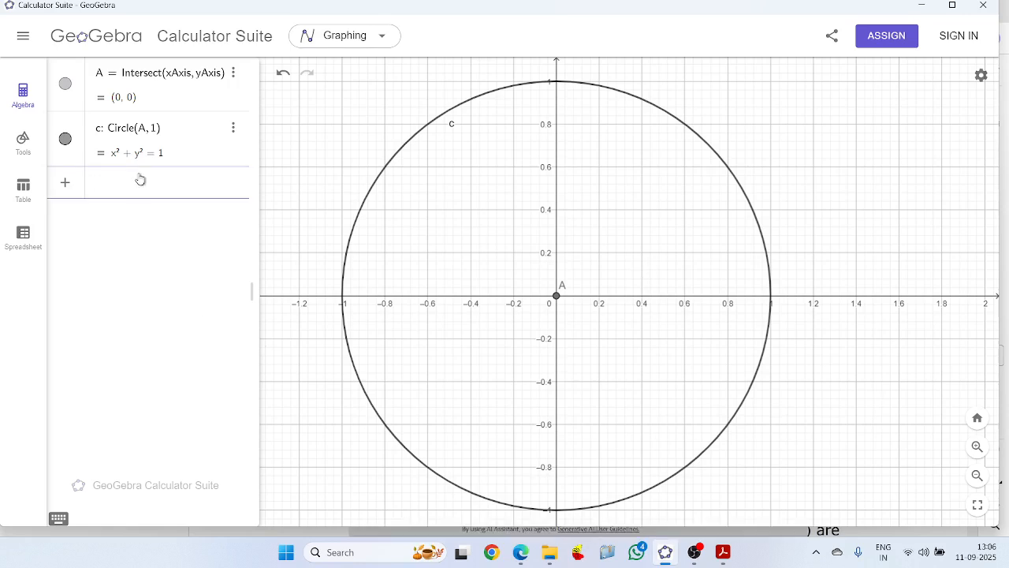
click(24, 140)
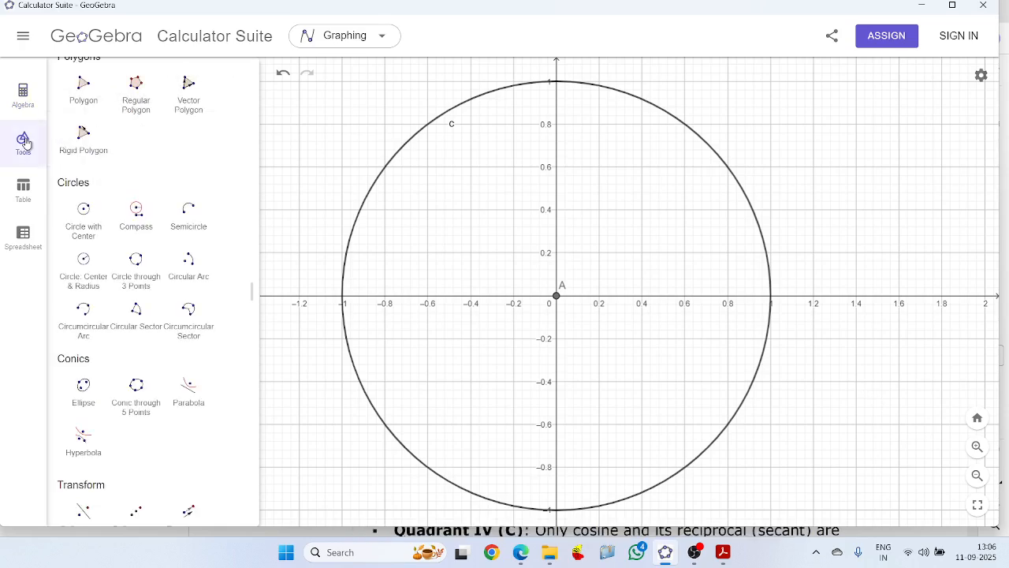
scroll(124, 251, up, 12)
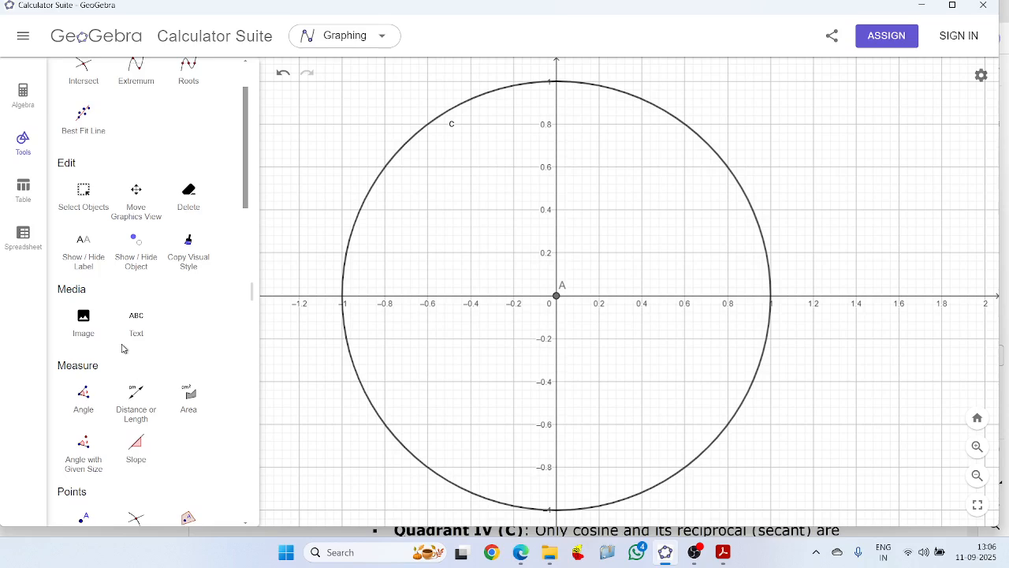
scroll(134, 299, down, 5)
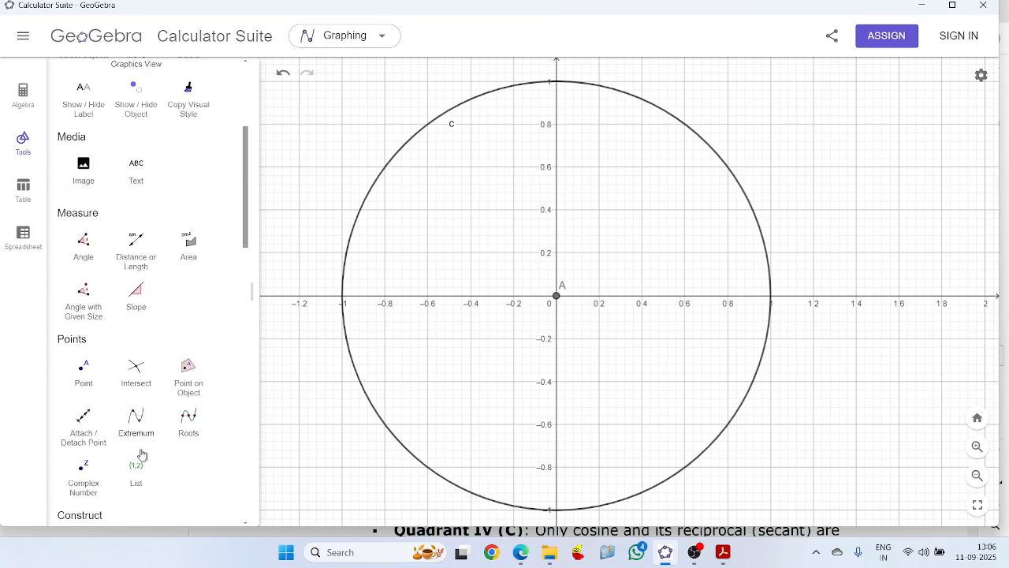
scroll(132, 456, down, 5)
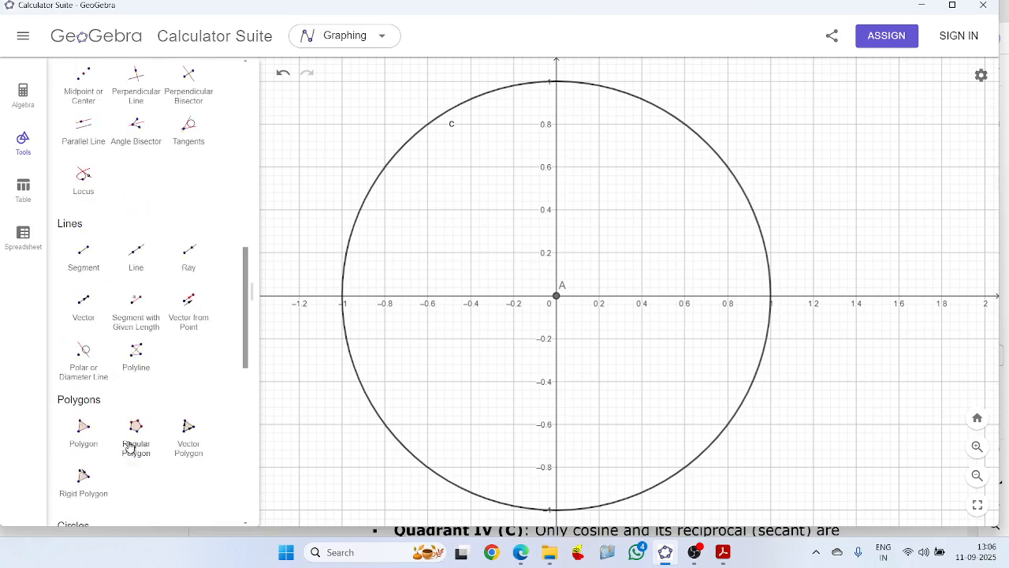
click(83, 242)
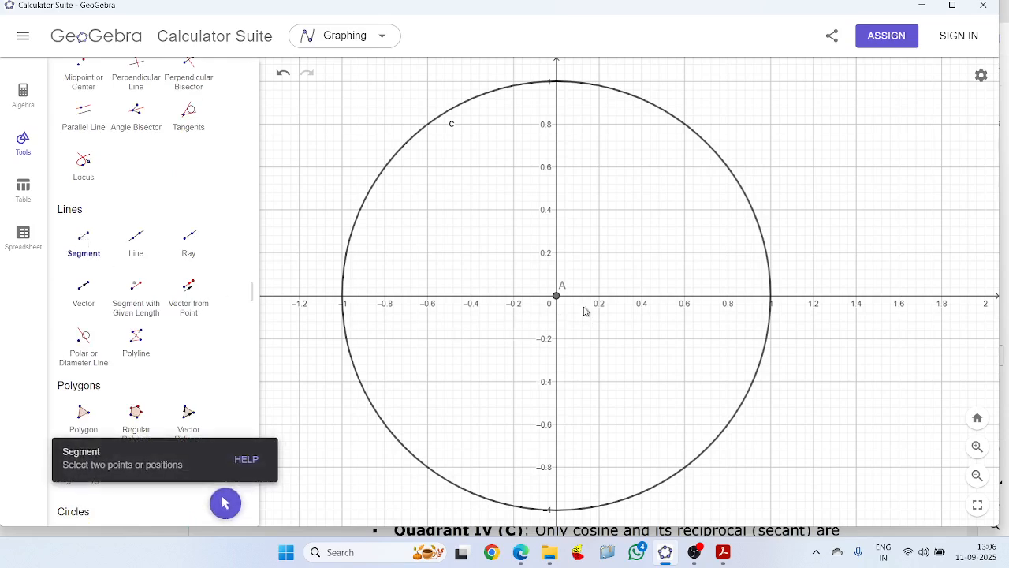
click(558, 298)
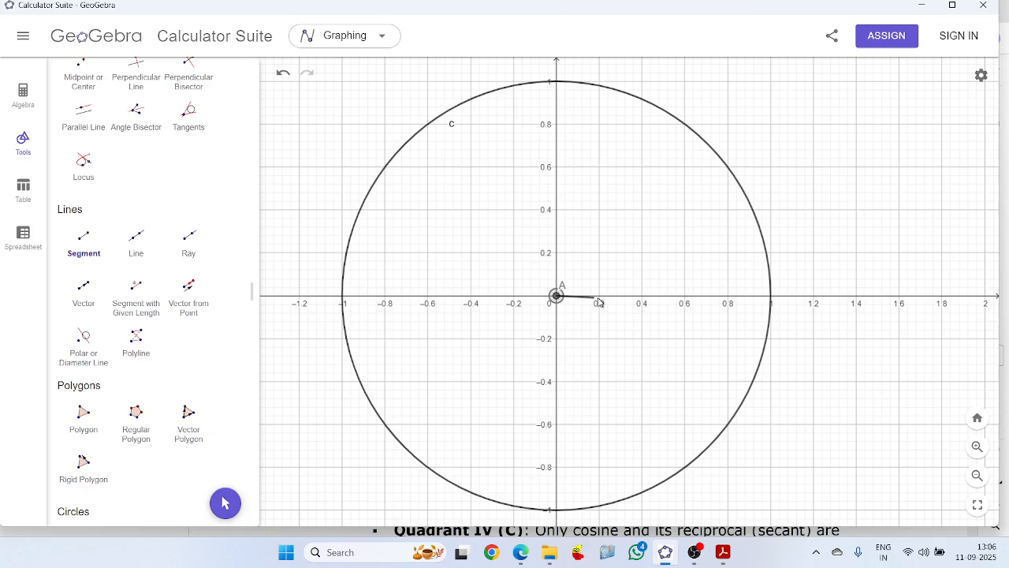
click(772, 301)
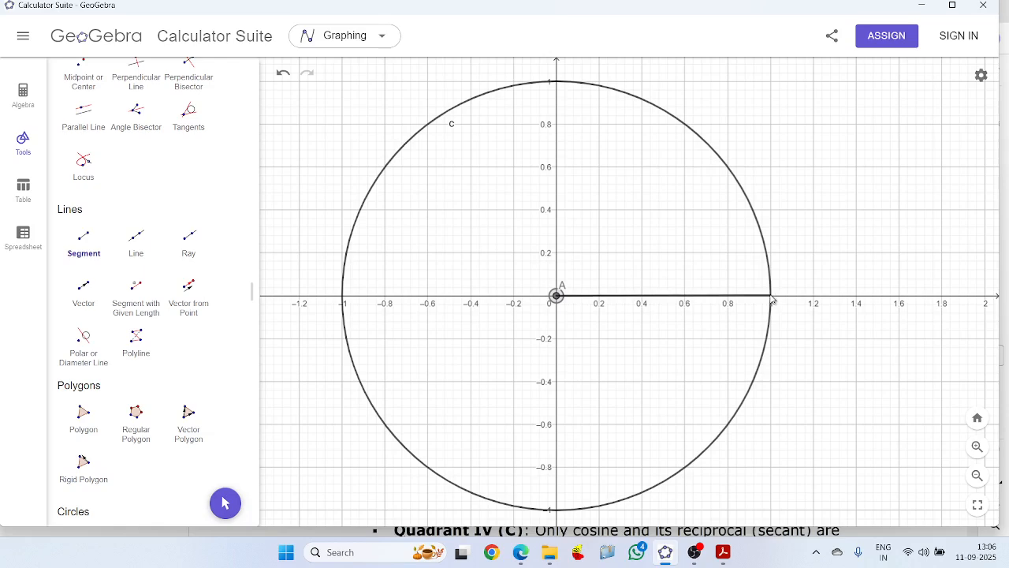
click(772, 301)
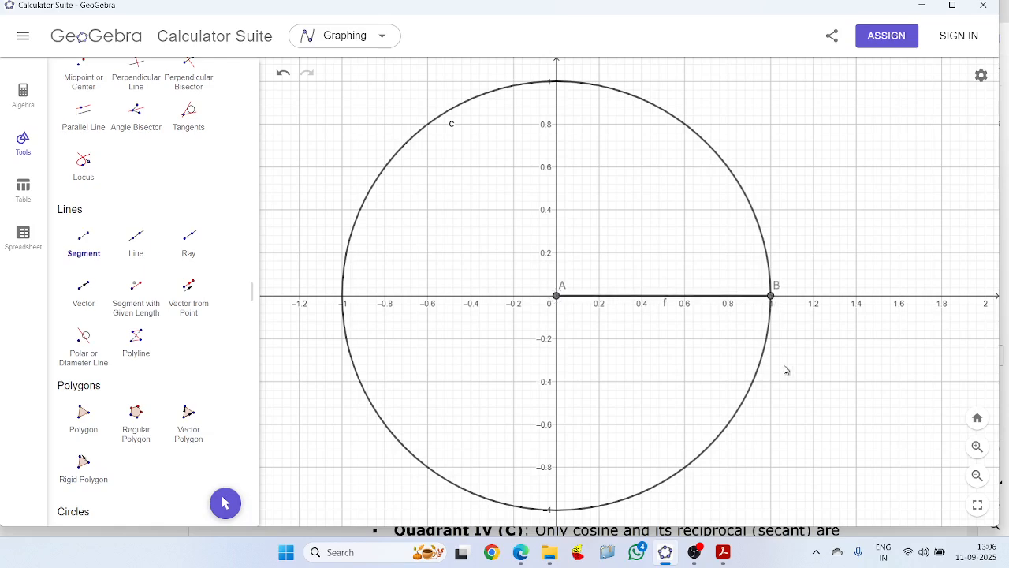
click(557, 296)
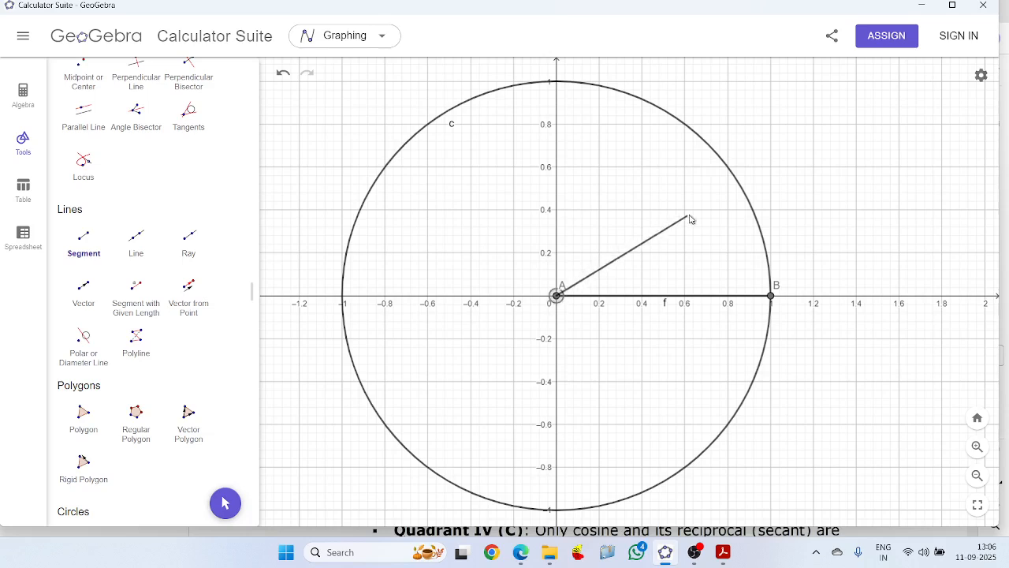
click(753, 211)
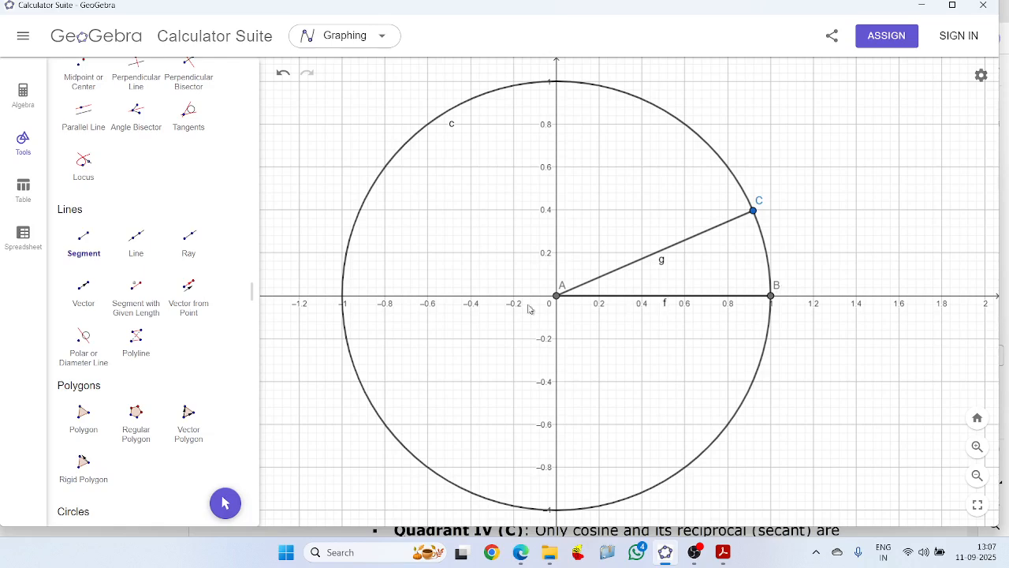
Look through the construction tools for the one that measures an angle
scroll(111, 415, down, 3)
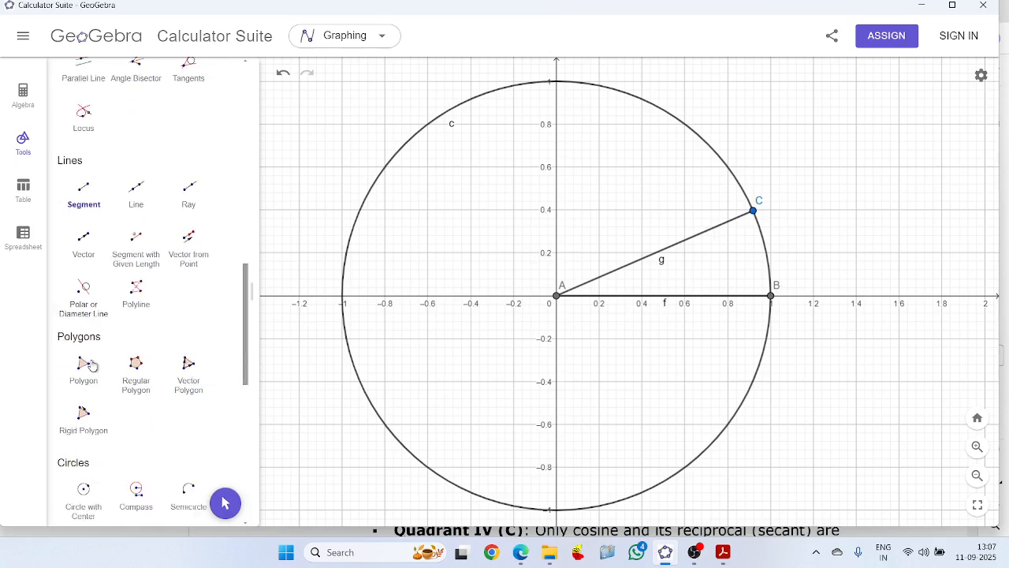
scroll(55, 226, up, 3)
scroll(56, 226, up, 3)
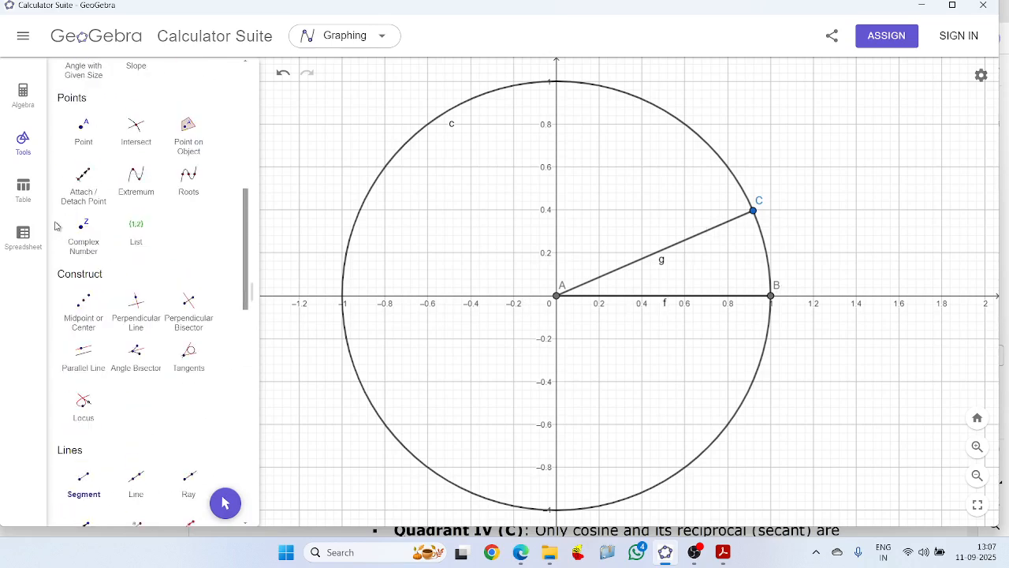
scroll(114, 316, up, 3)
scroll(117, 317, down, 9)
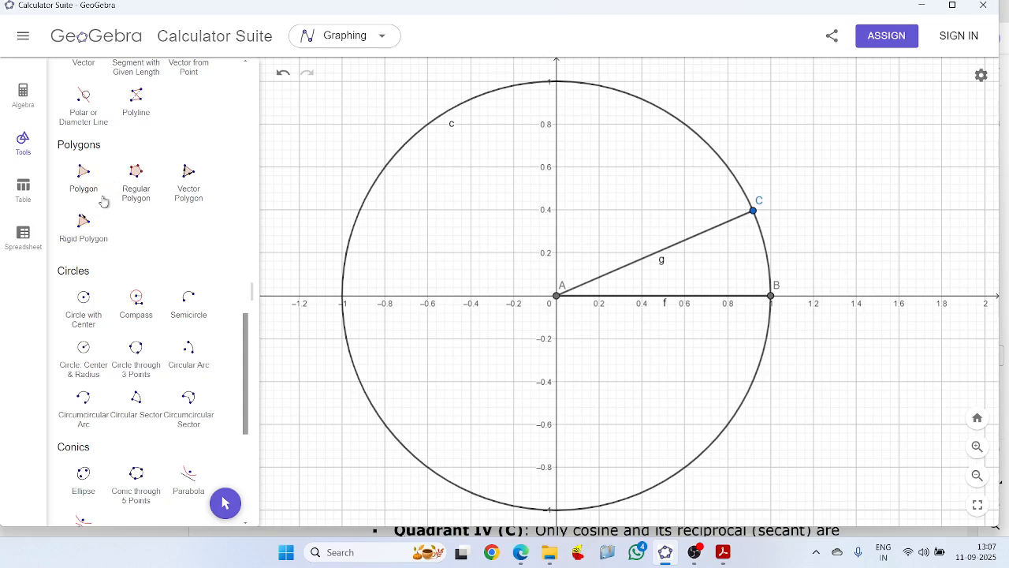
scroll(125, 352, down, 1)
scroll(124, 354, down, 3)
scroll(126, 377, down, 2)
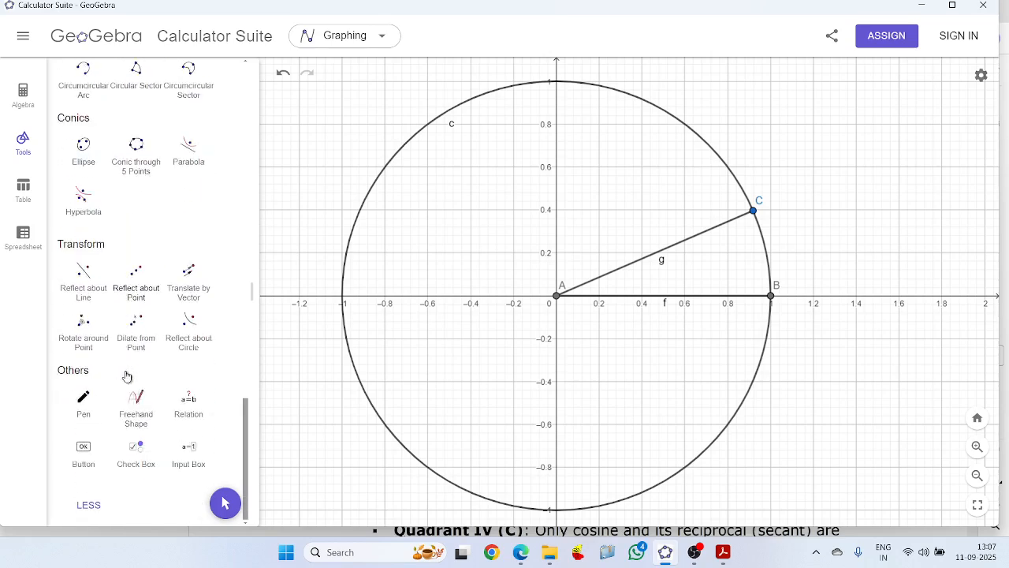
scroll(127, 376, up, 6)
scroll(127, 376, up, 1)
scroll(127, 376, up, 12)
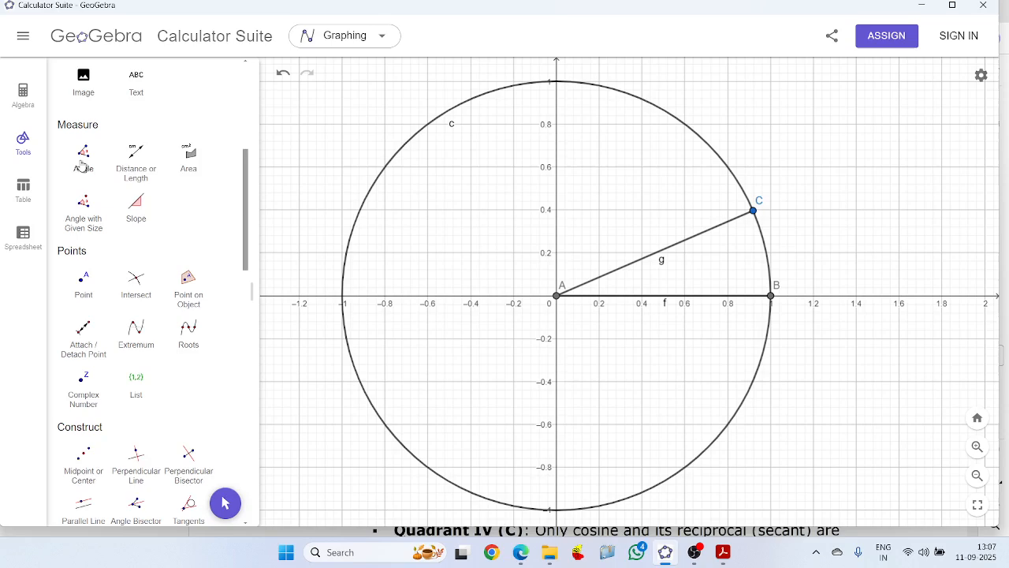
Try to mark an angle through A, B and C in that order, undoing each attempt
click(83, 157)
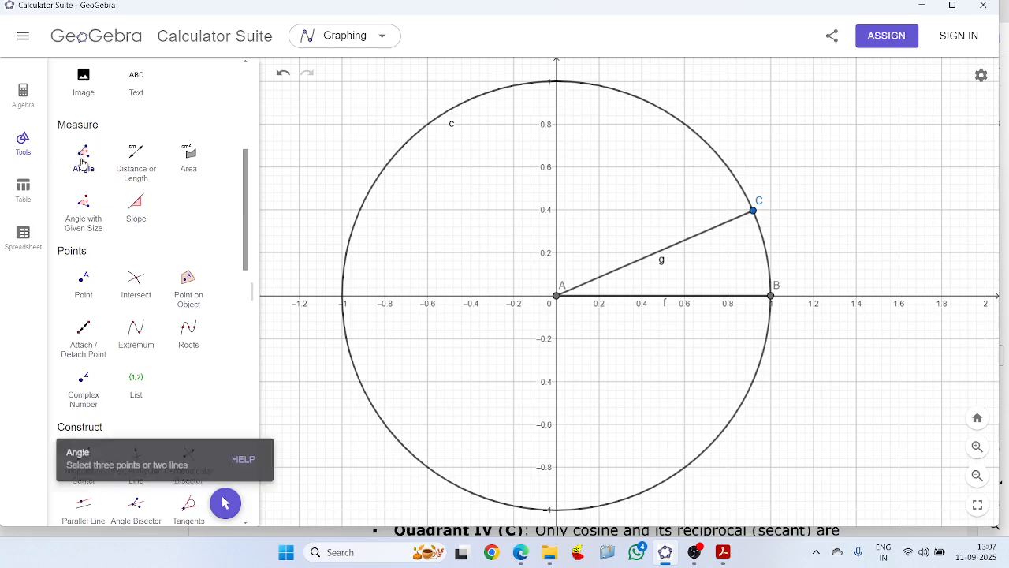
click(771, 298)
click(557, 296)
click(557, 297)
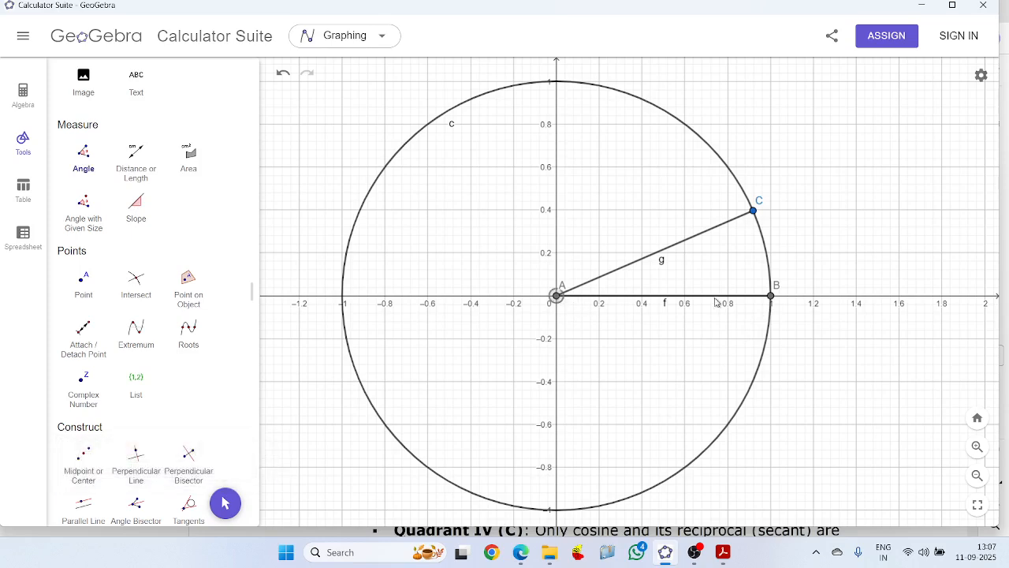
click(772, 297)
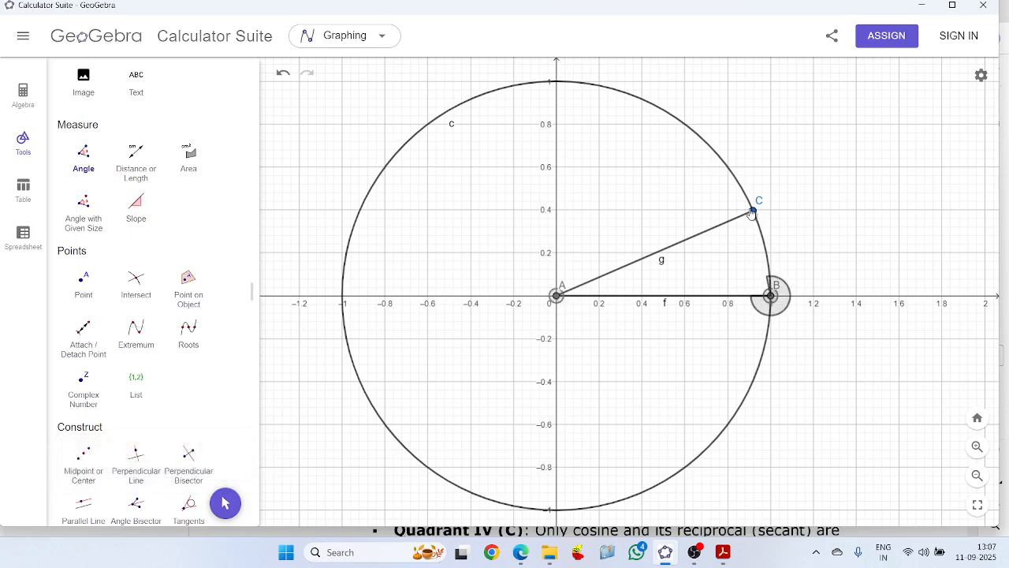
click(754, 212)
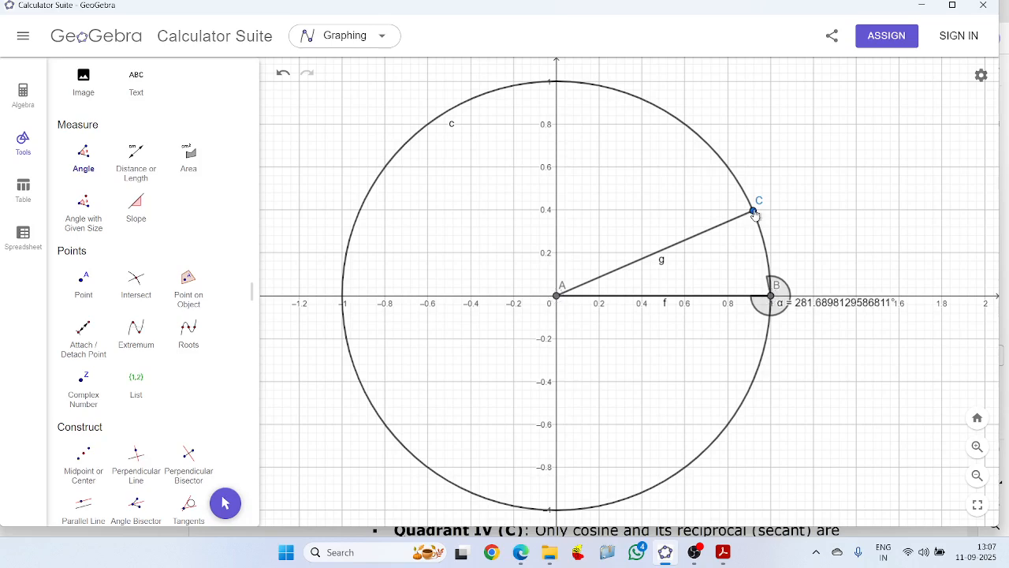
click(285, 69)
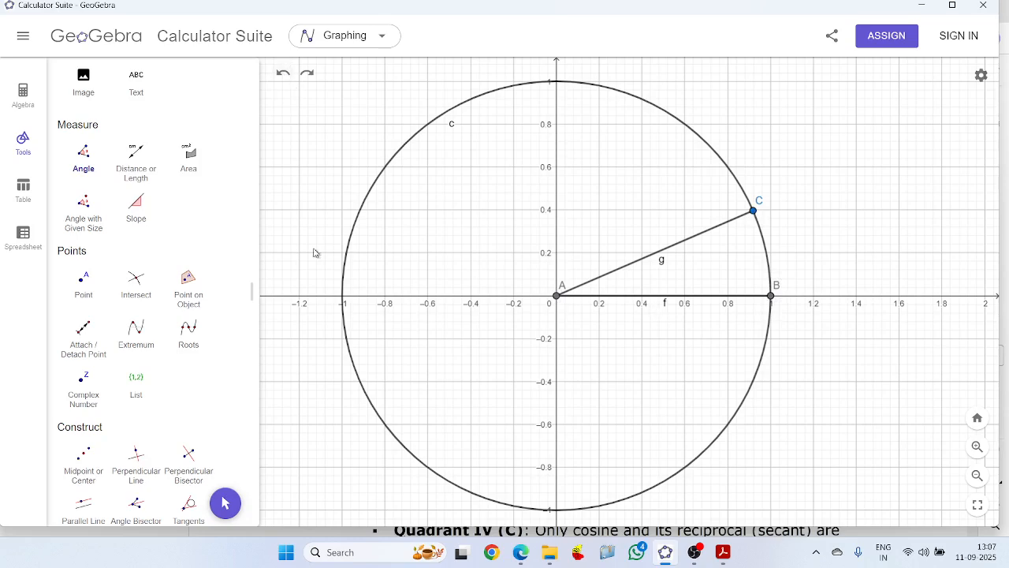
click(88, 154)
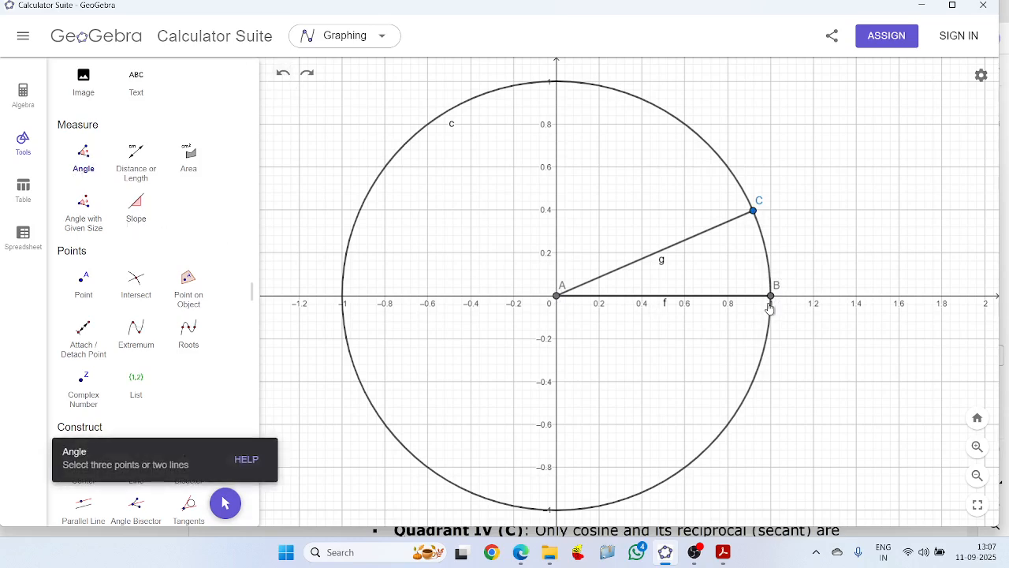
click(557, 297)
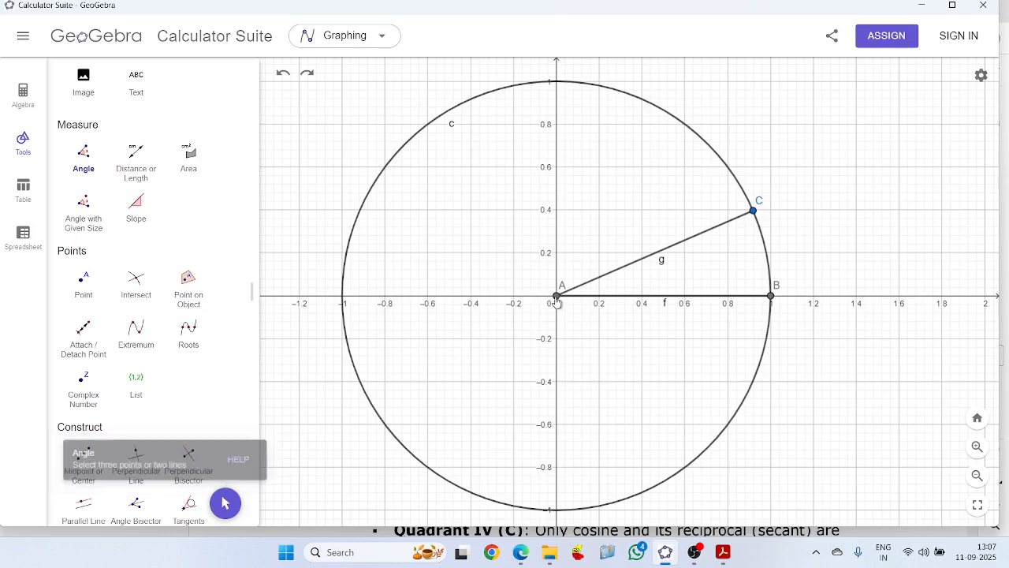
click(775, 299)
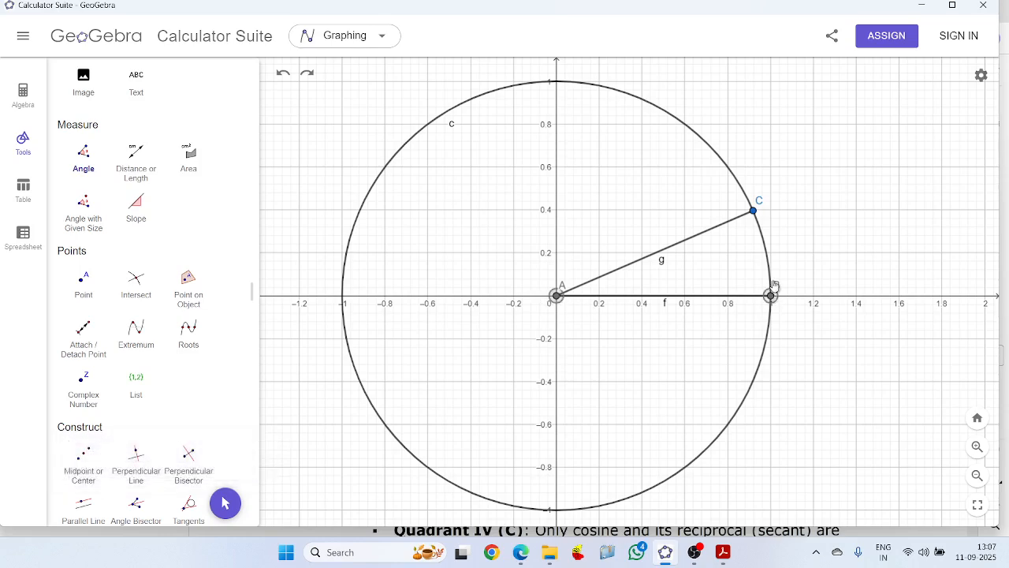
click(754, 210)
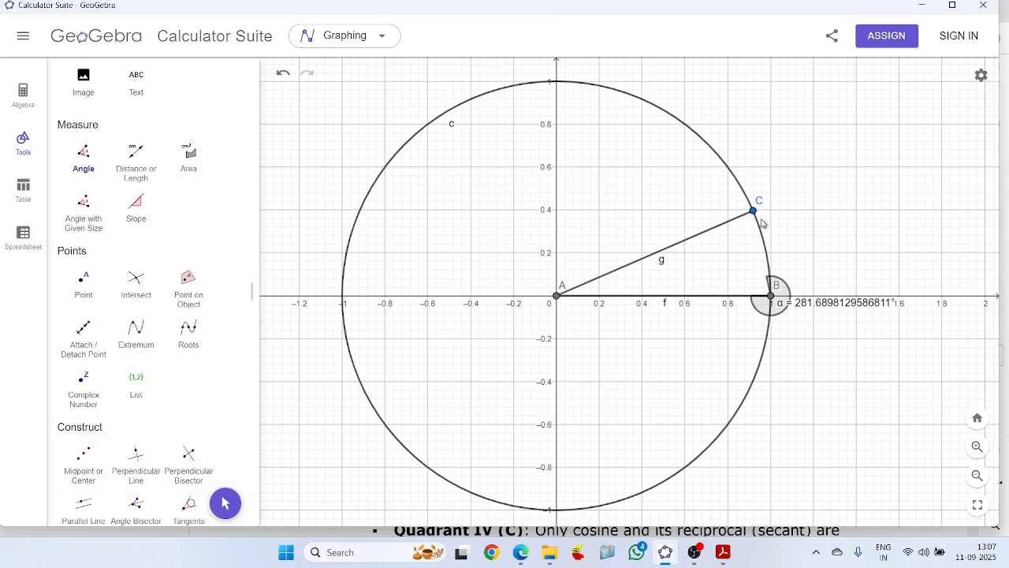
click(88, 157)
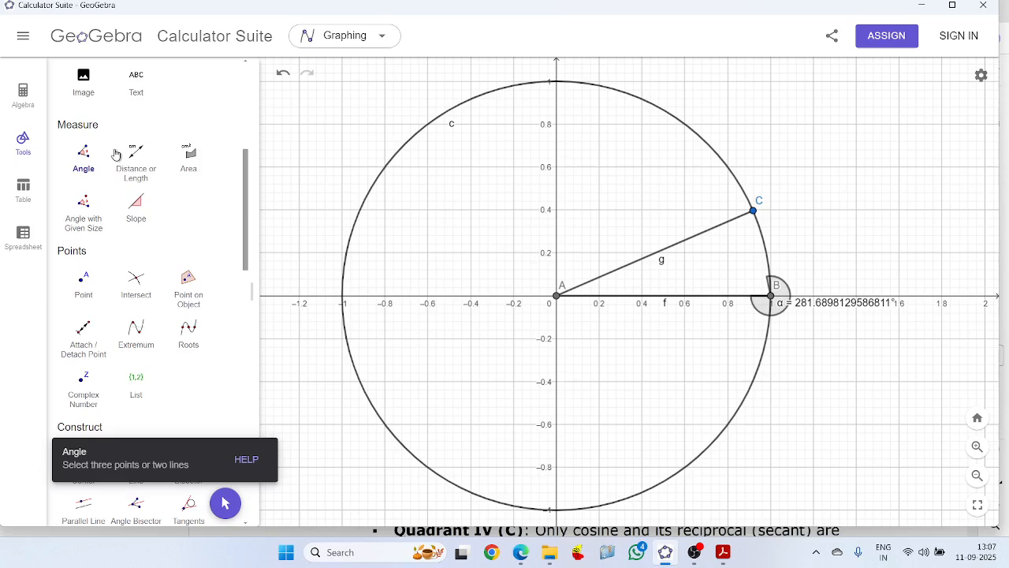
click(284, 73)
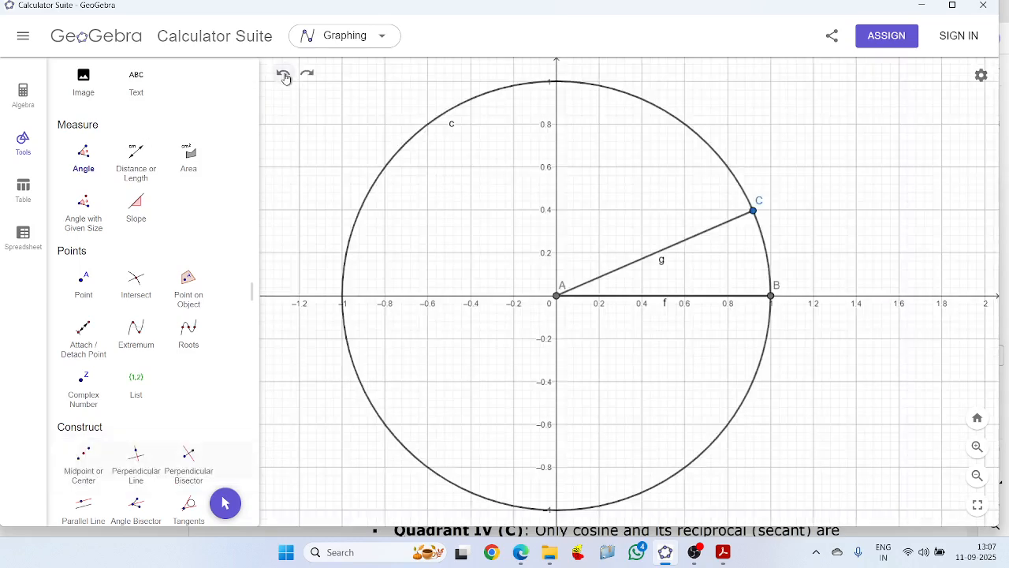
Mark the angle between the two radius segments through points B, A and C, with its vertex at the origin
click(88, 166)
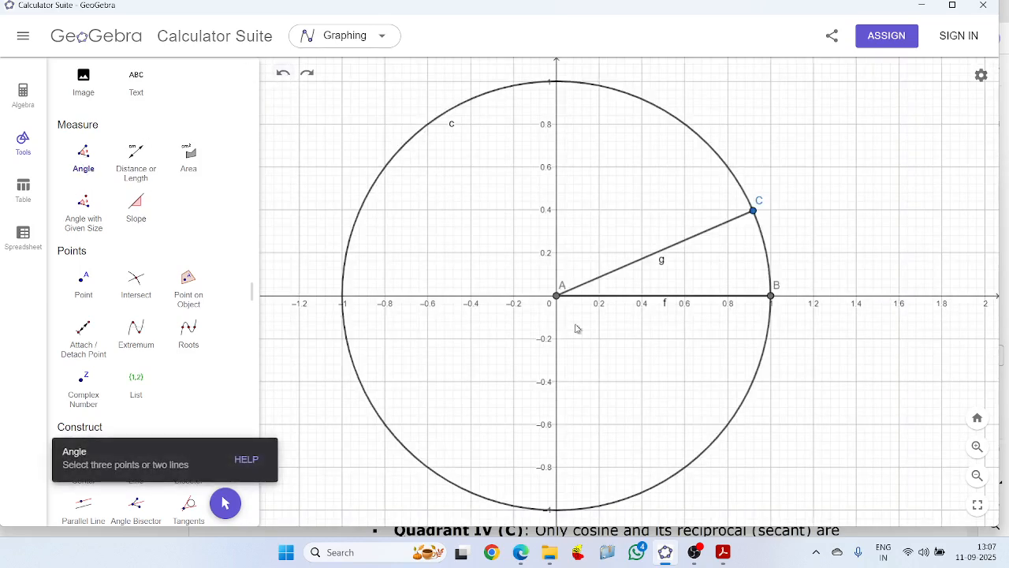
click(771, 297)
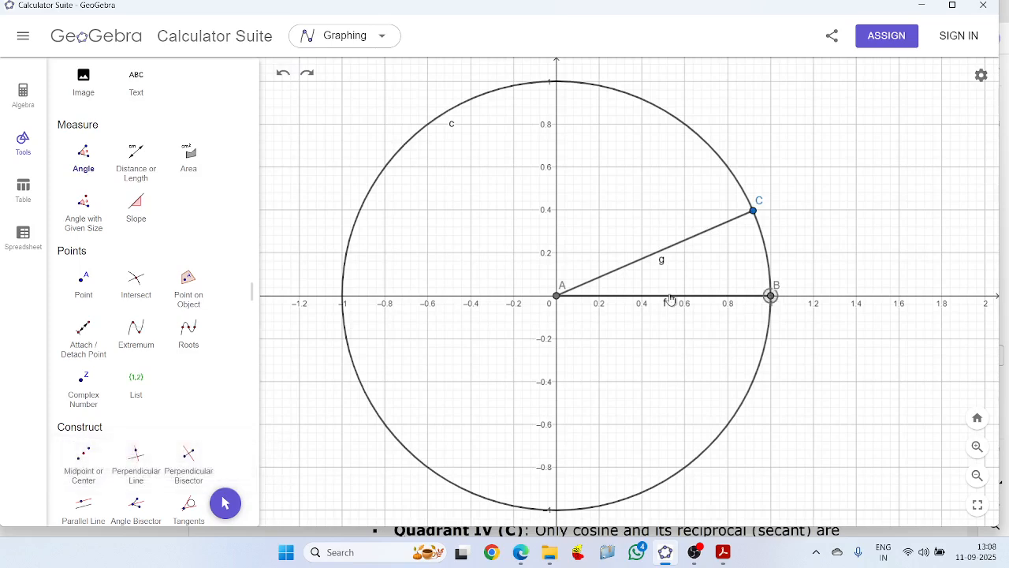
click(556, 297)
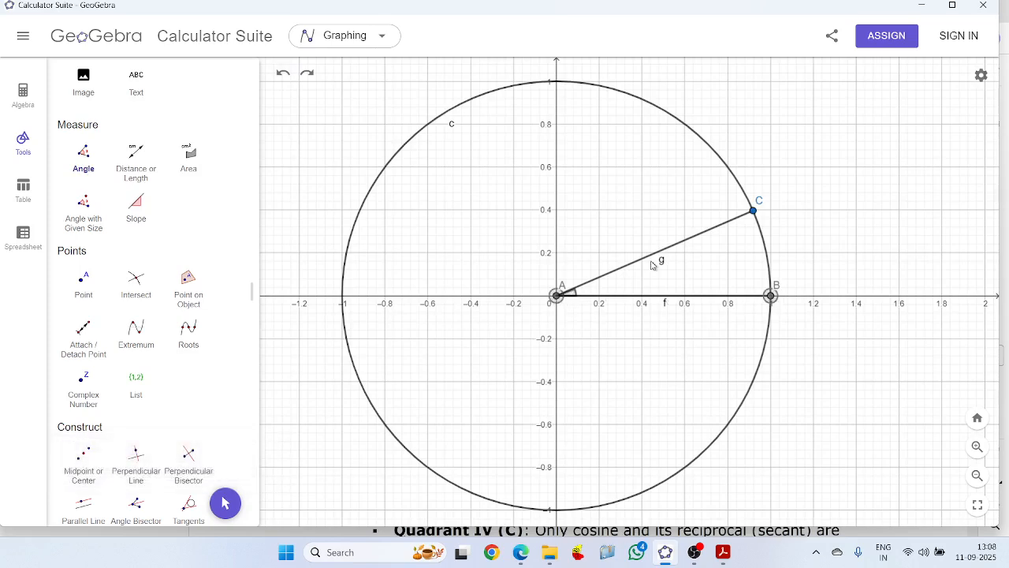
click(753, 211)
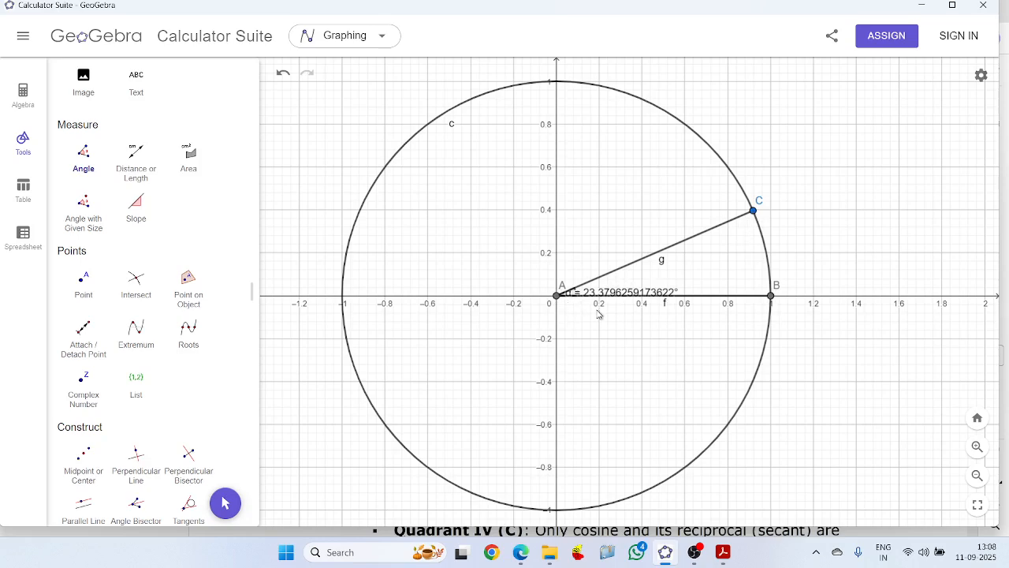
Show the algebra list of the construction and quit the red-and-yellow background program in the Windows system tray
click(23, 95)
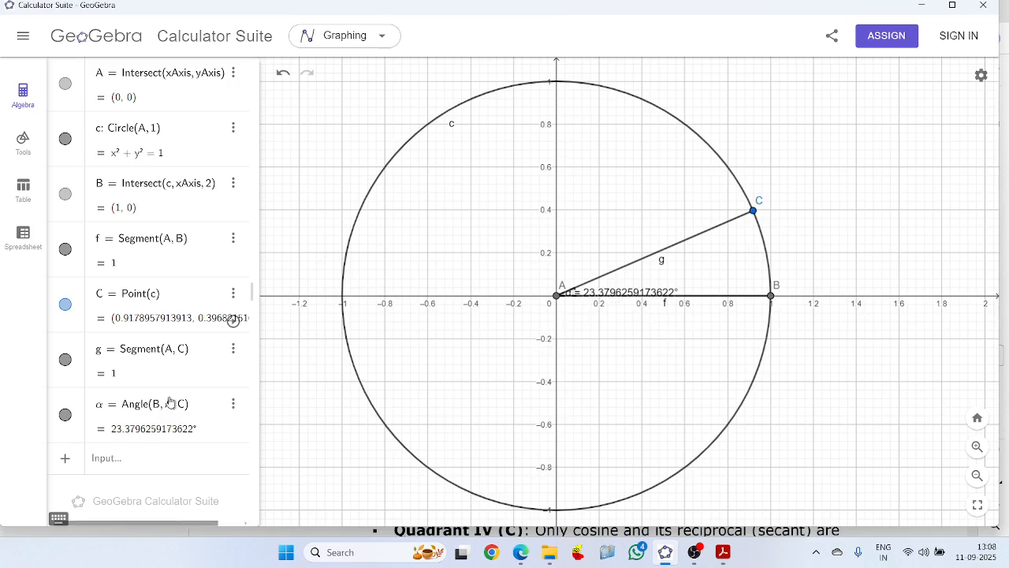
click(116, 469)
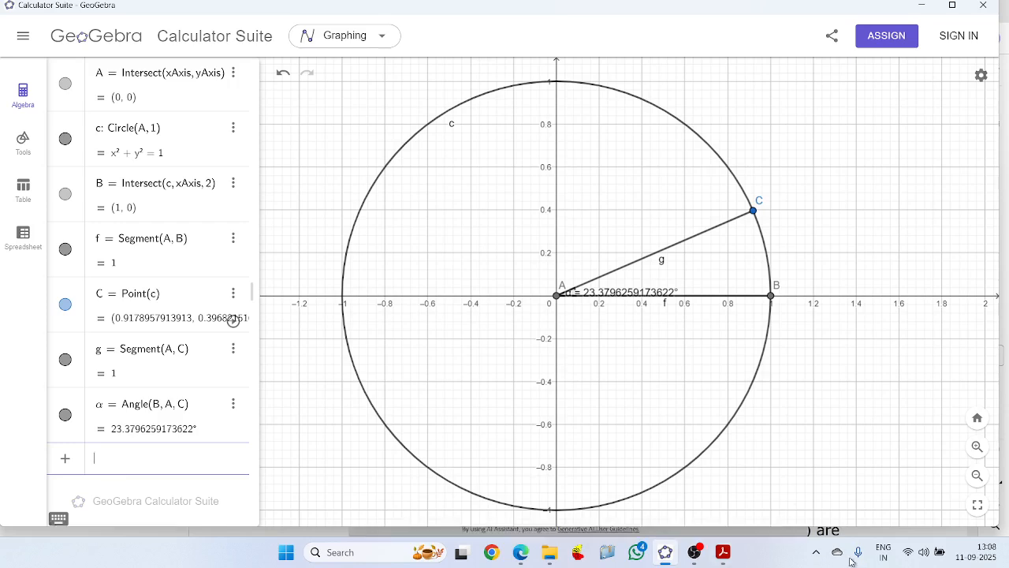
click(819, 552)
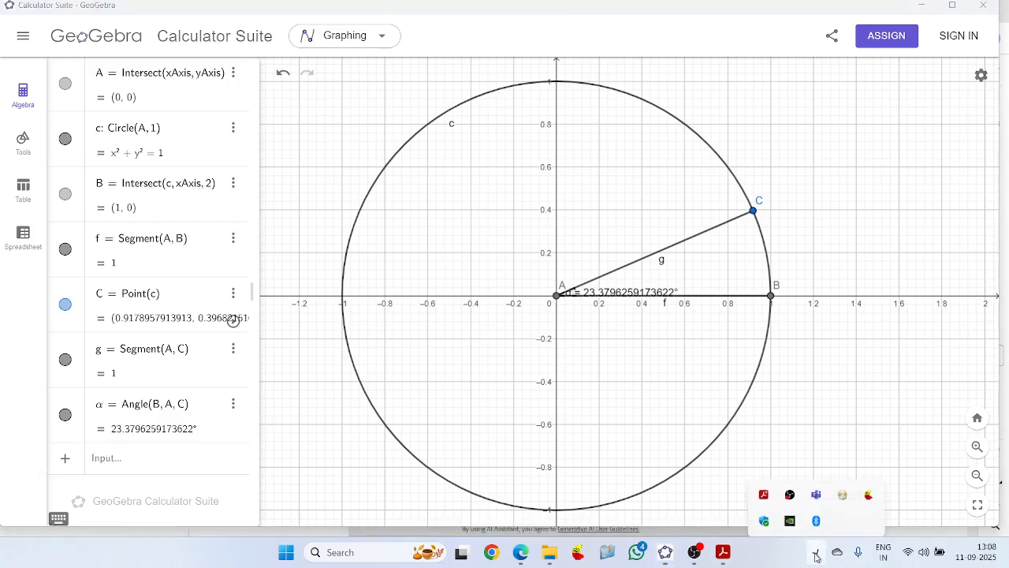
right_click(868, 486)
click(889, 476)
Add the expression sin(α) to the algebra list, using the measured angle α as its argument
click(137, 461)
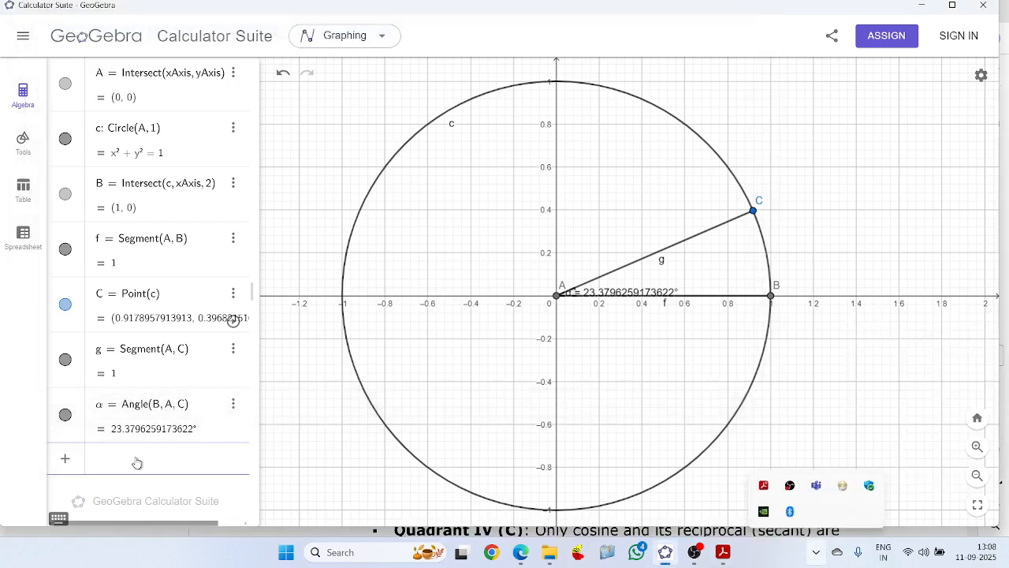
text(sin)
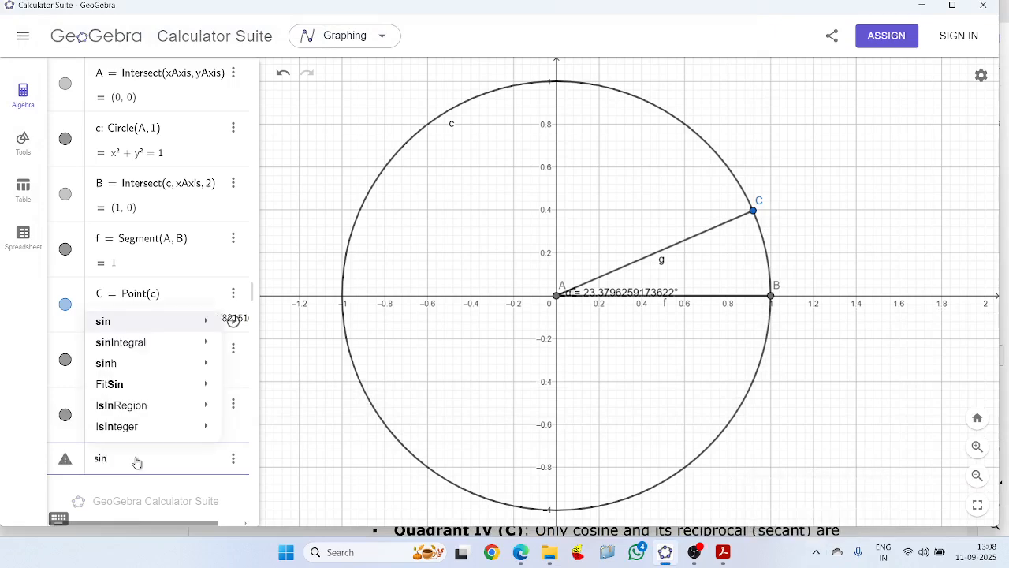
mouse_move(205, 317)
click(252, 363)
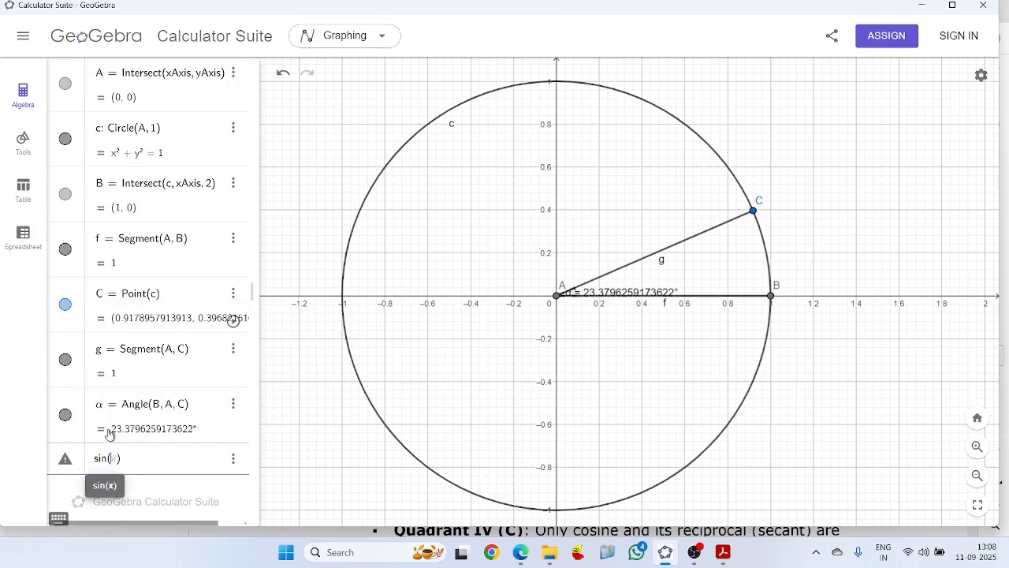
click(96, 409)
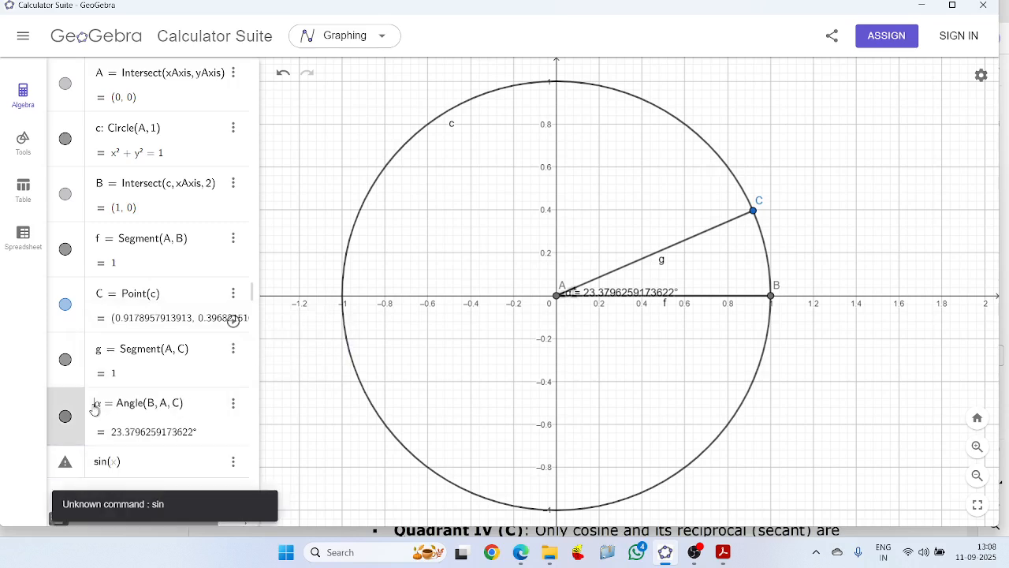
drag(94, 408, 105, 413)
key(ctrl+c)
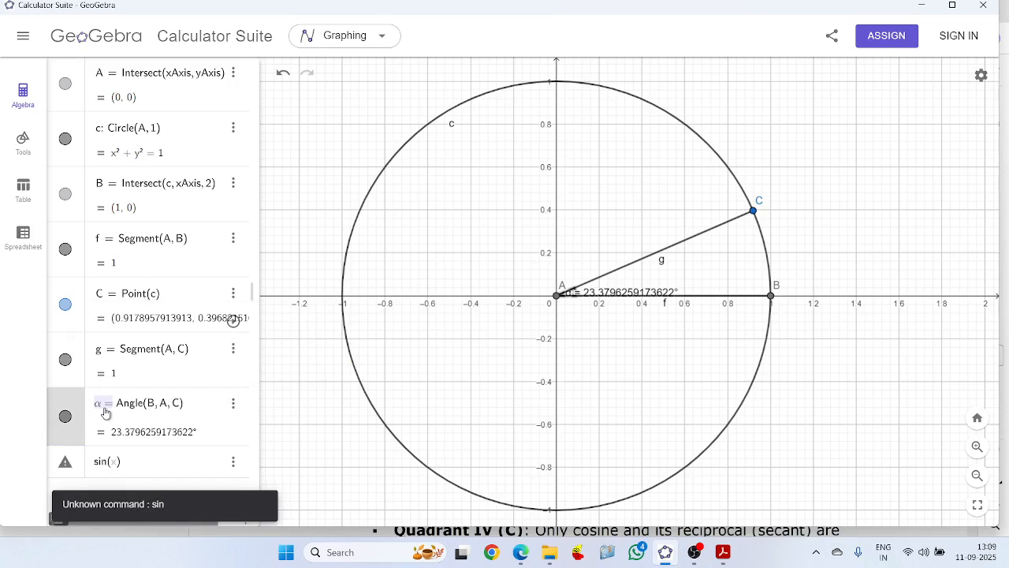
click(110, 461)
key(ctrl+v)
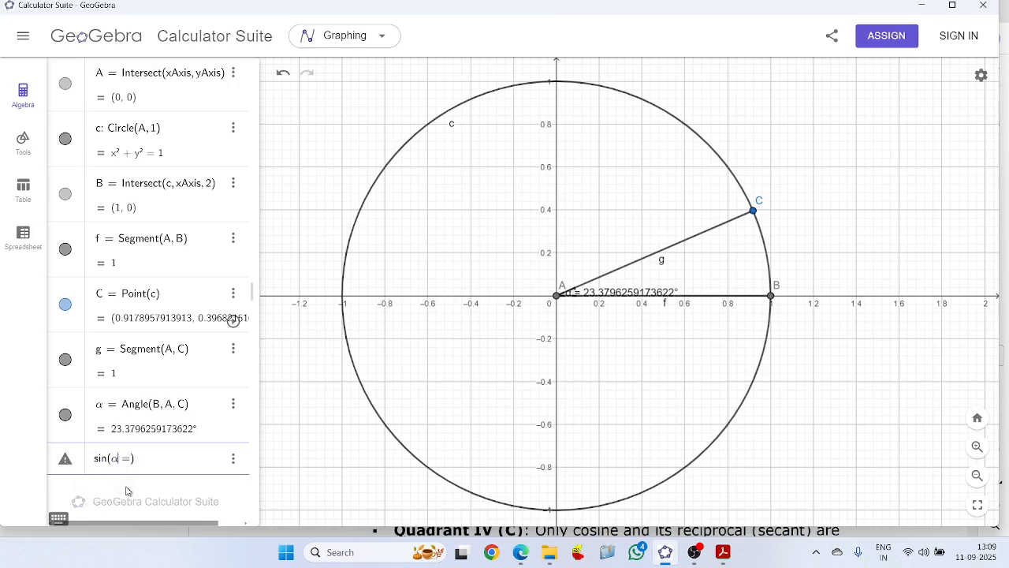
key(BackSpace)
key(BackSpace)
key(Return)
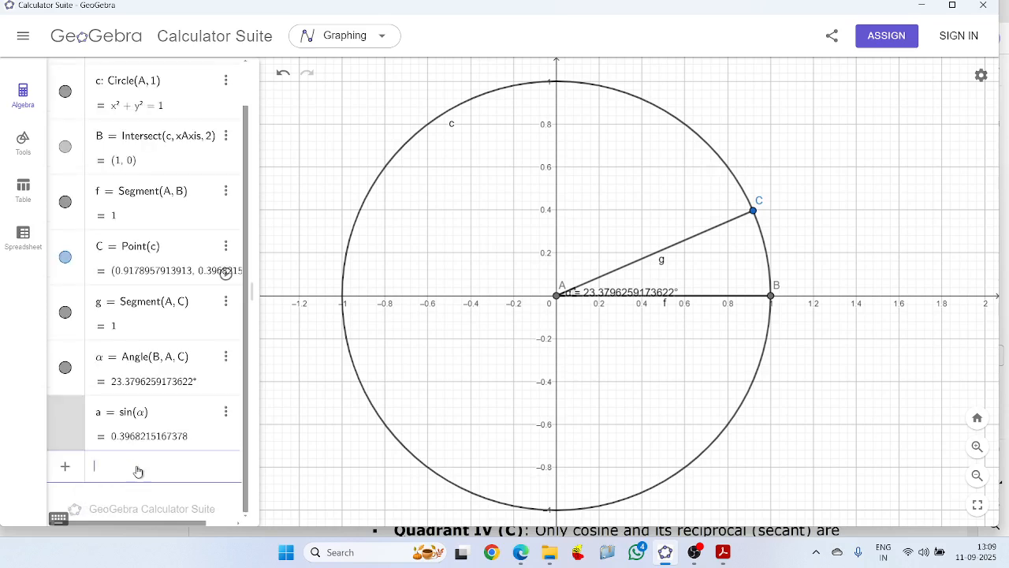
Add the expression cos(α) for the same angle to the algebra list
text(cos)
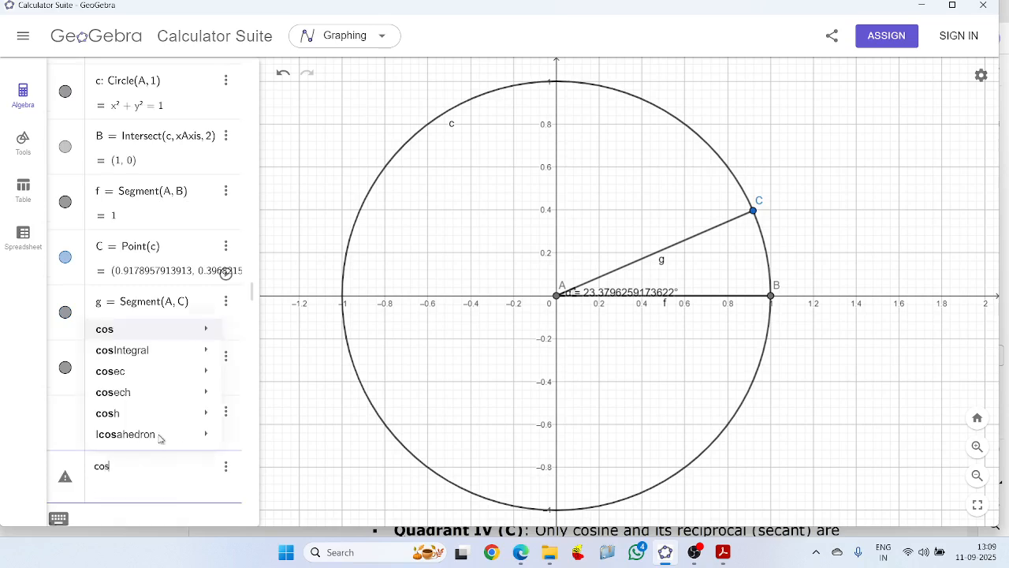
mouse_move(203, 332)
click(241, 359)
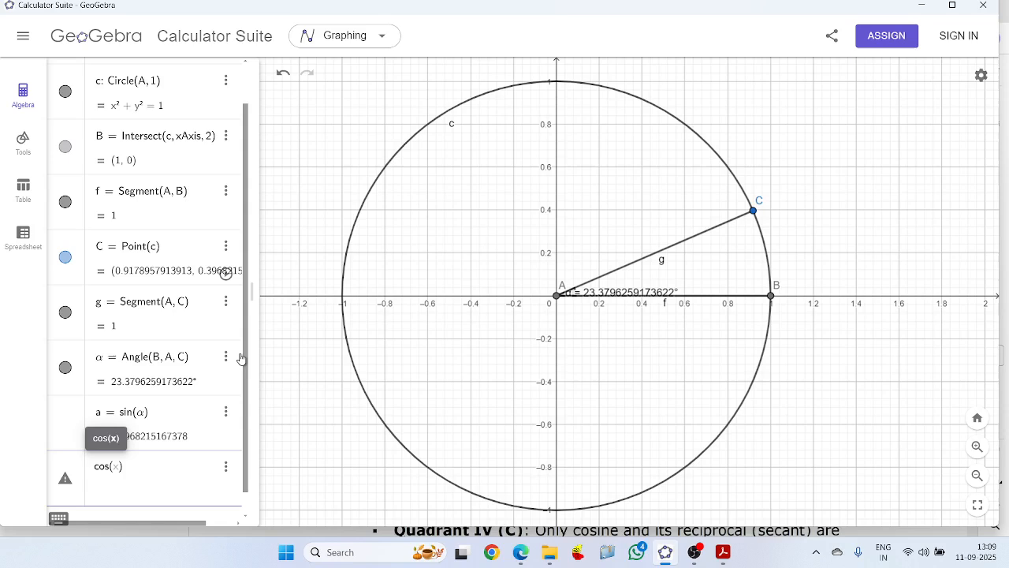
text(α =)
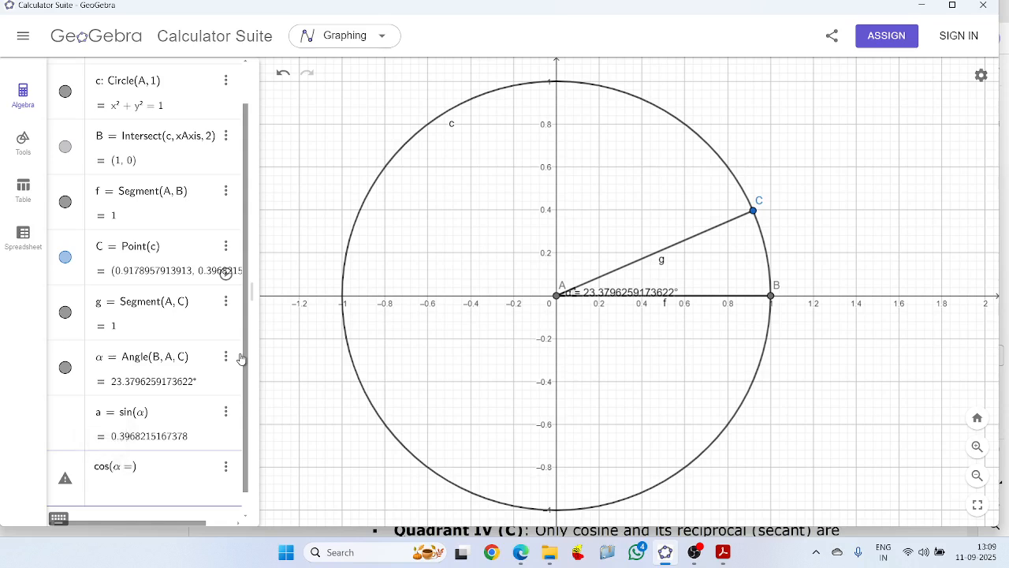
key(BackSpace)
key(Return)
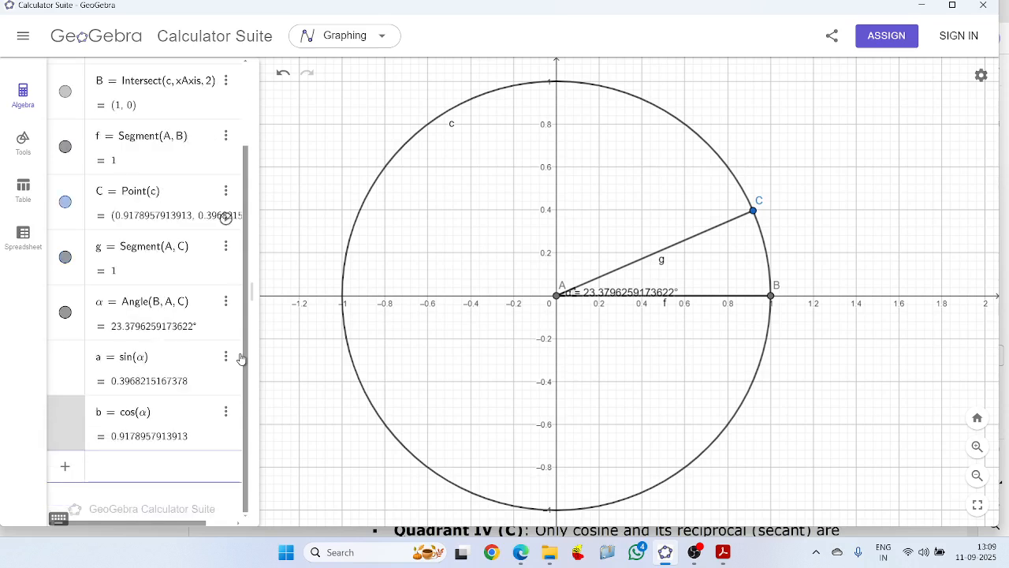
Add the expression tan(α) for the same angle to the algebra list
text(tan)
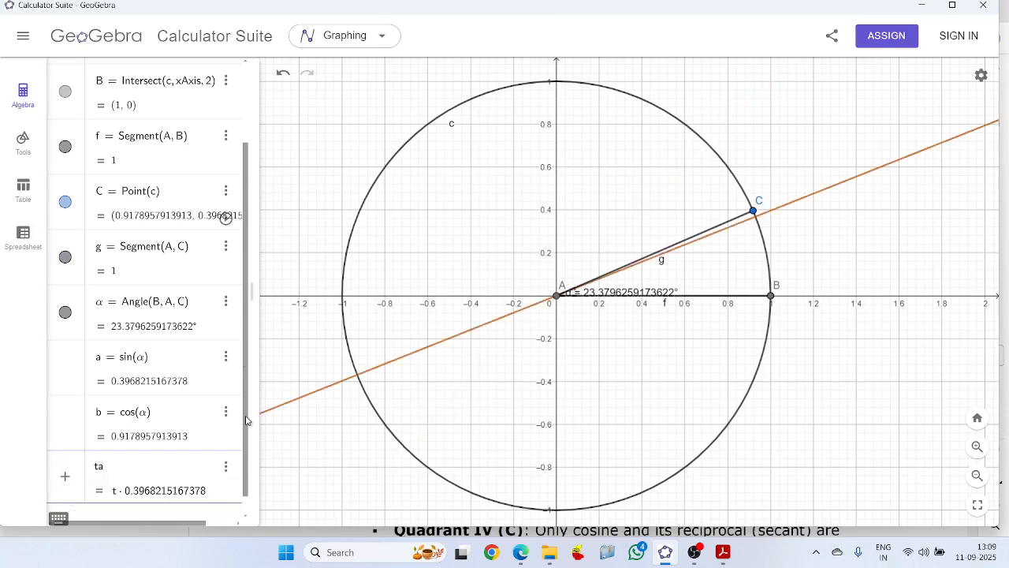
mouse_move(191, 379)
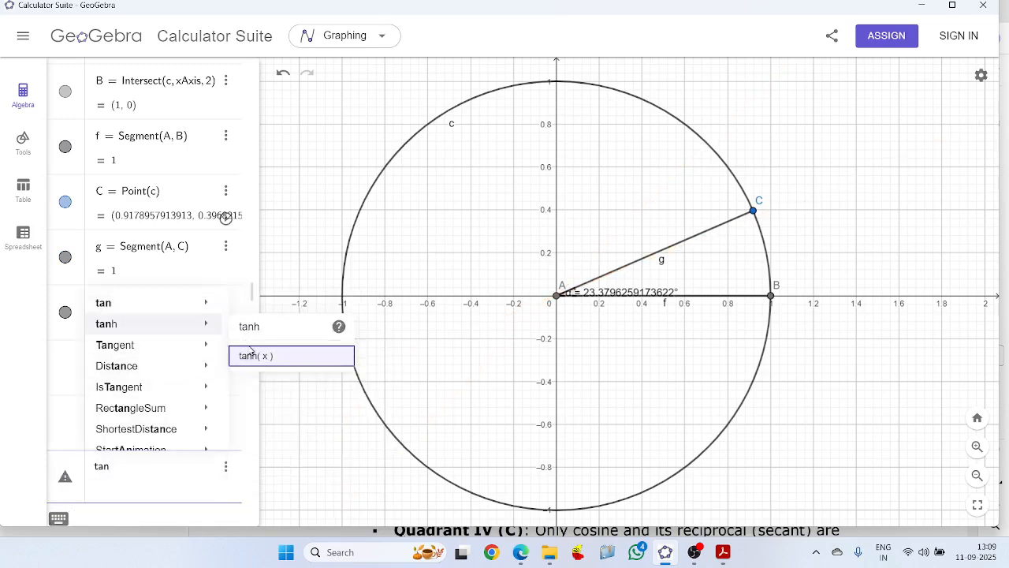
mouse_move(182, 315)
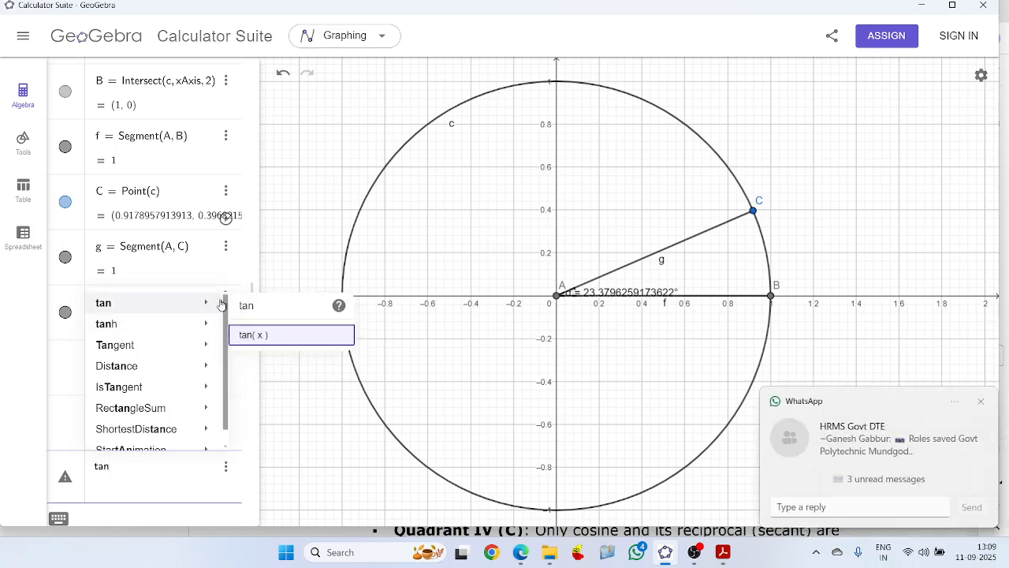
click(256, 339)
key(ctrl+v)
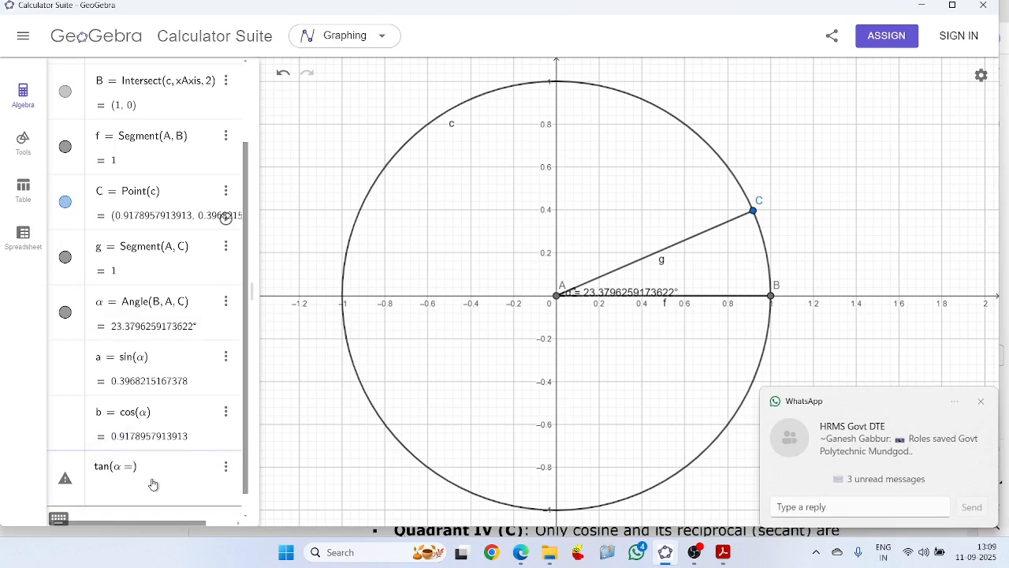
key(Delete)
key(Return)
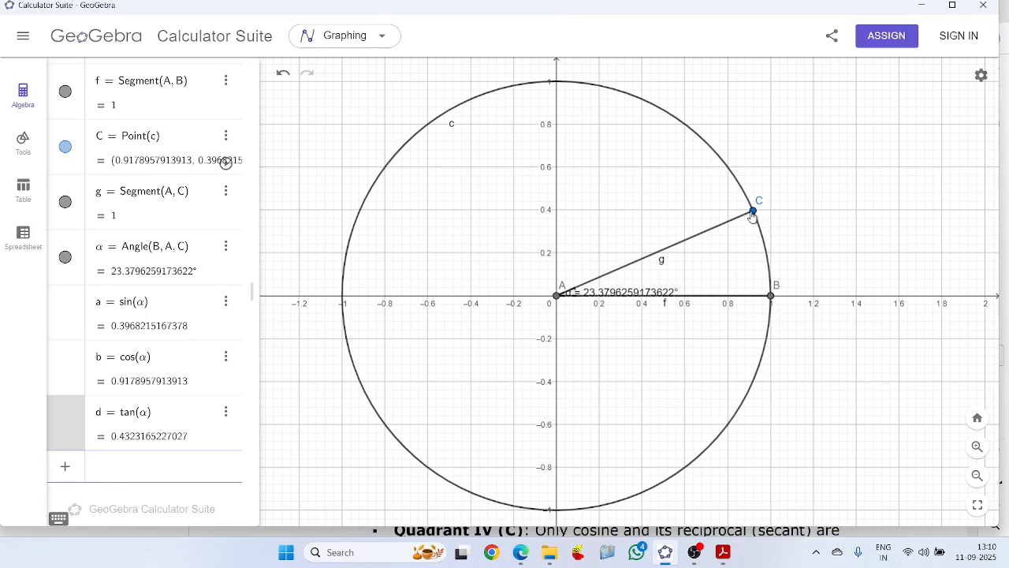
Move point C along the circle within the first quadrant to an angle α of about 60°, and dismiss the message notification
mouse_move(753, 214)
mouse_down()
mouse_move(775, 292)
mouse_move(753, 222)
mouse_up()
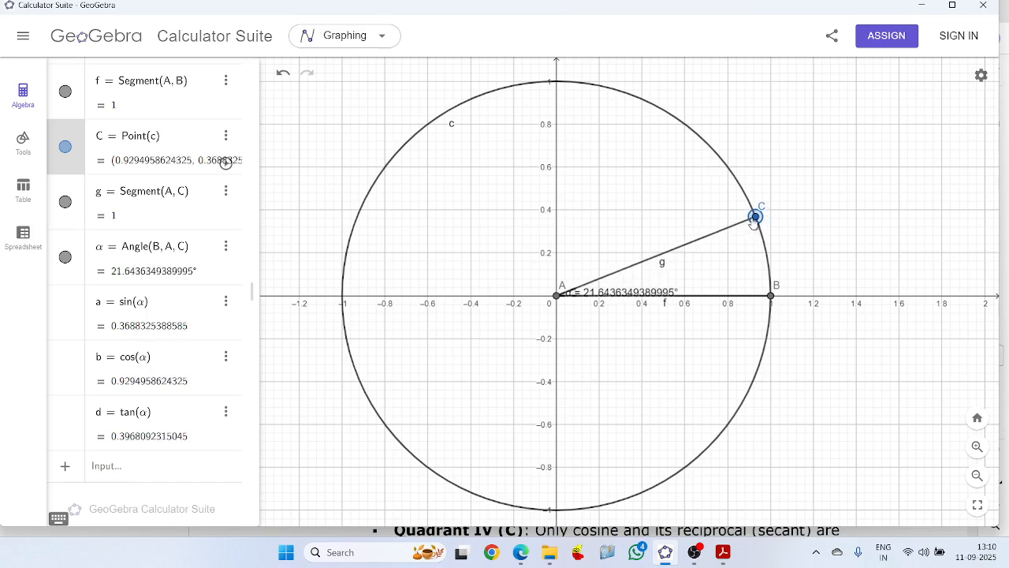
drag(753, 222, 649, 140)
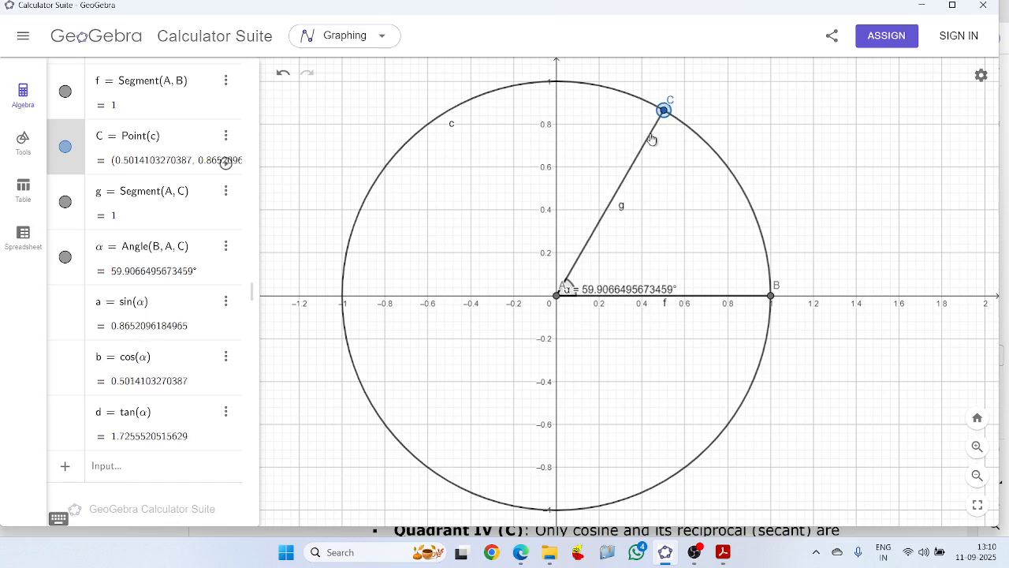
double_click(651, 139)
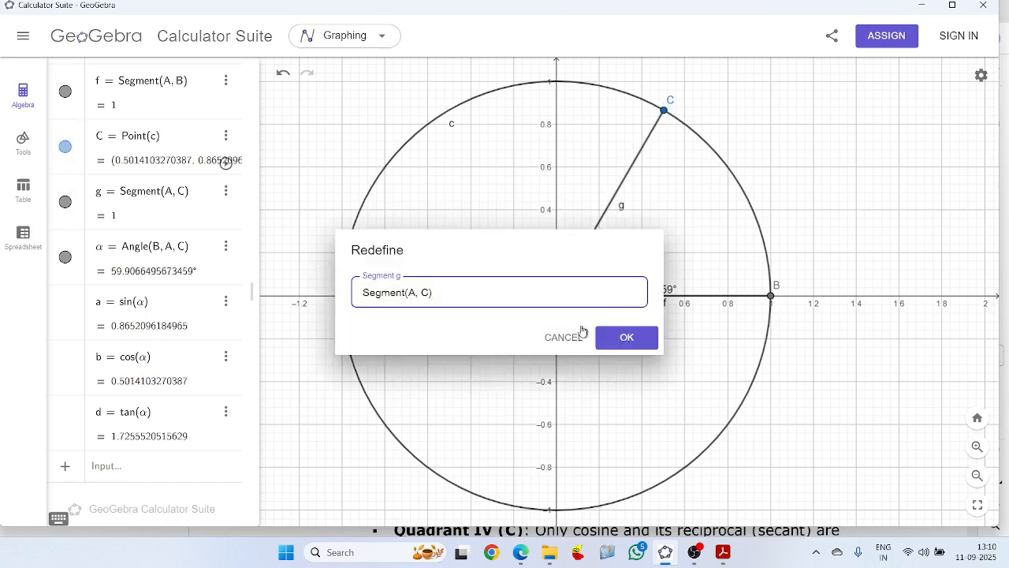
click(576, 336)
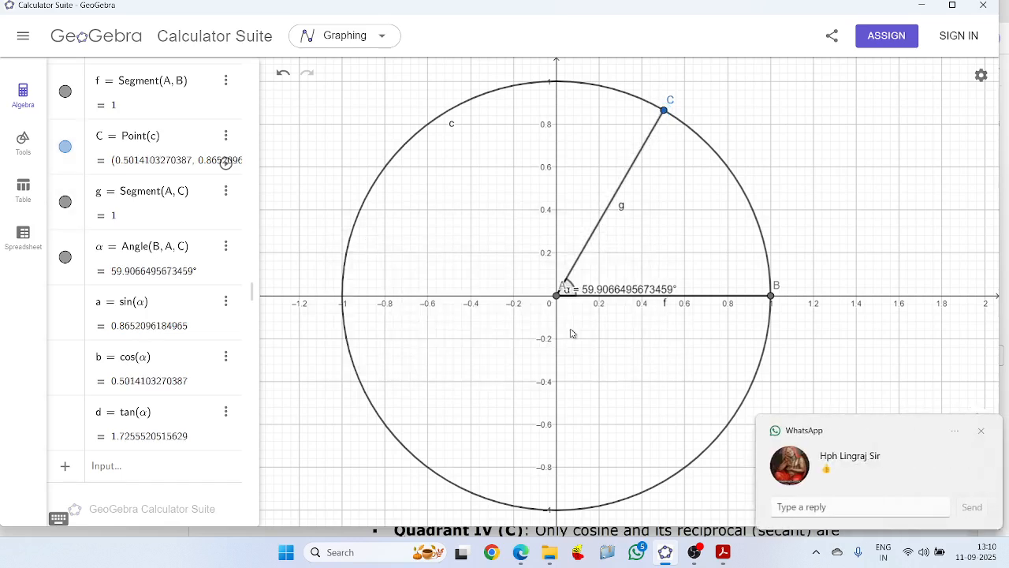
click(982, 432)
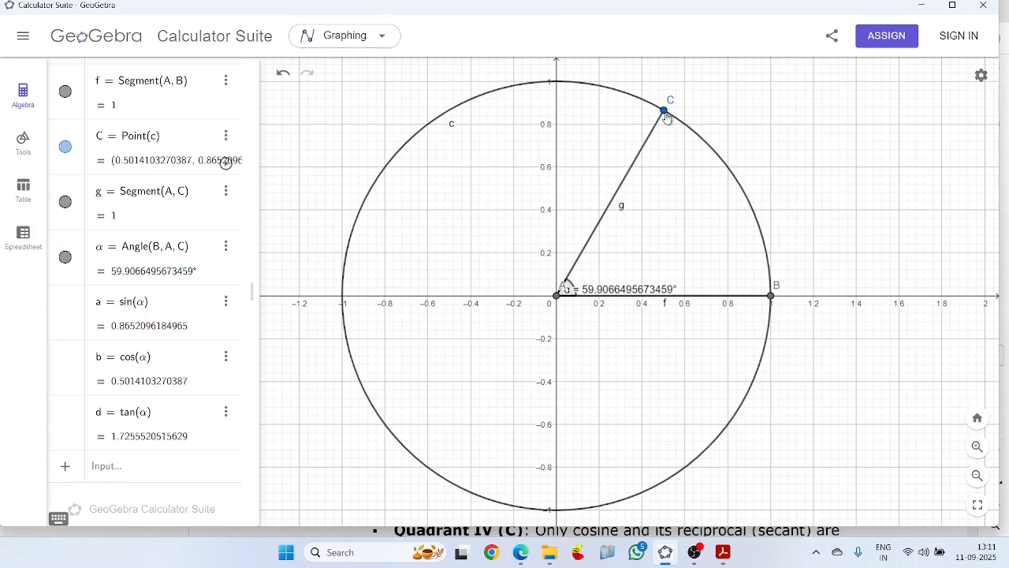
Move point C to 90°, through the second quadrant at about 93° and 151°, and on to 180°
drag(664, 112, 558, 84)
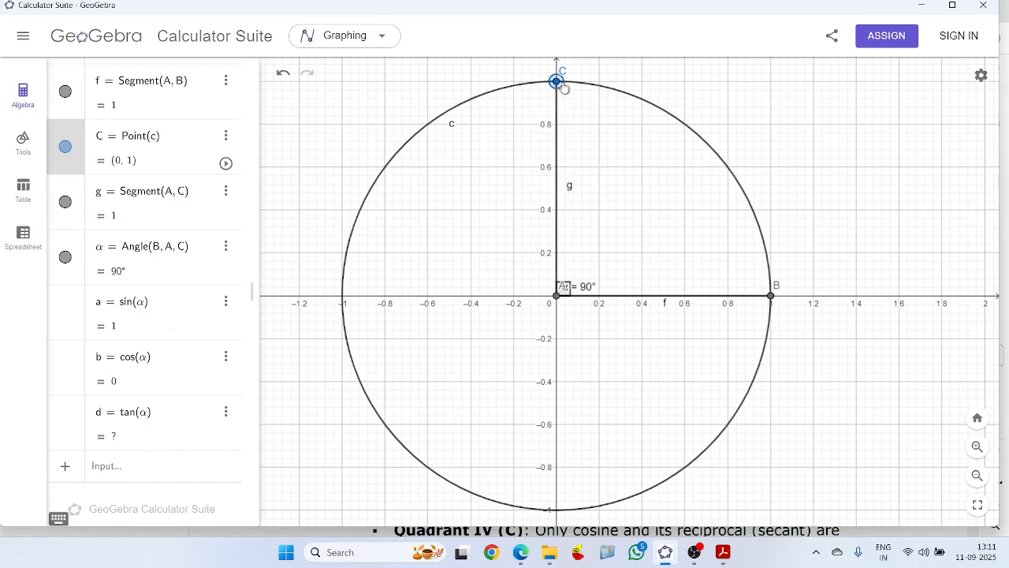
mouse_move(556, 85)
mouse_down()
mouse_move(518, 86)
mouse_move(548, 89)
mouse_up()
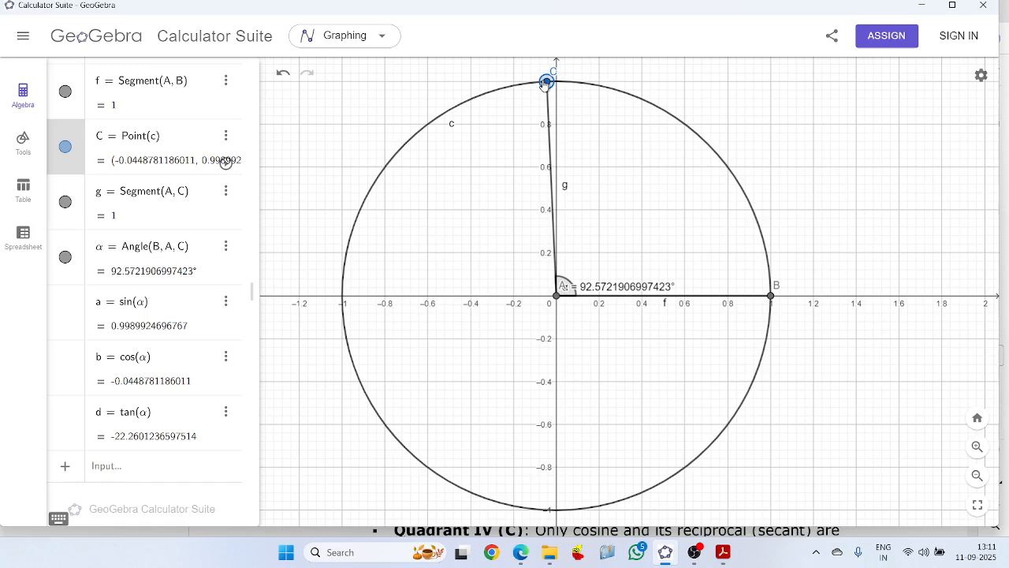
drag(548, 82, 402, 215)
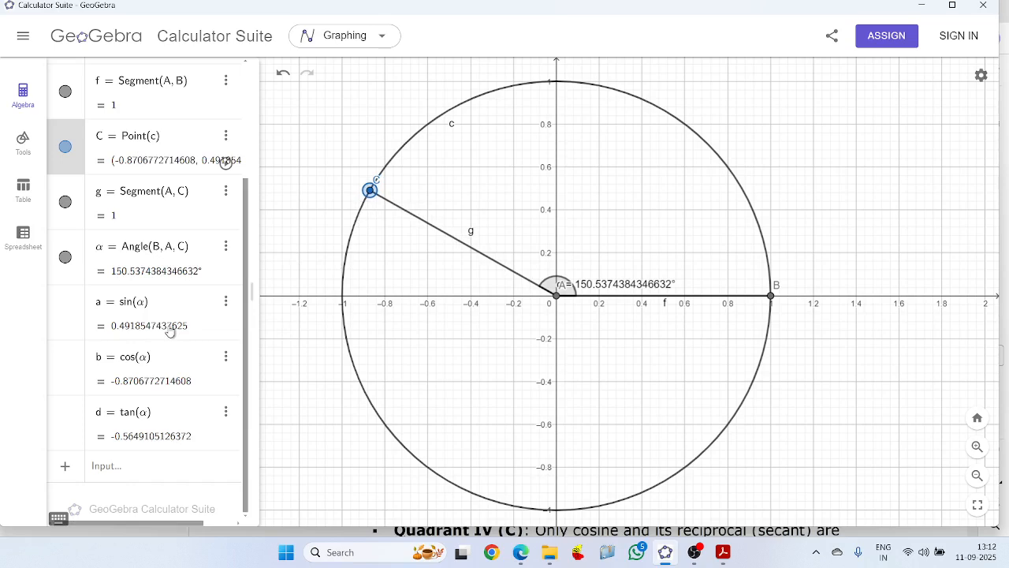
drag(368, 197, 347, 304)
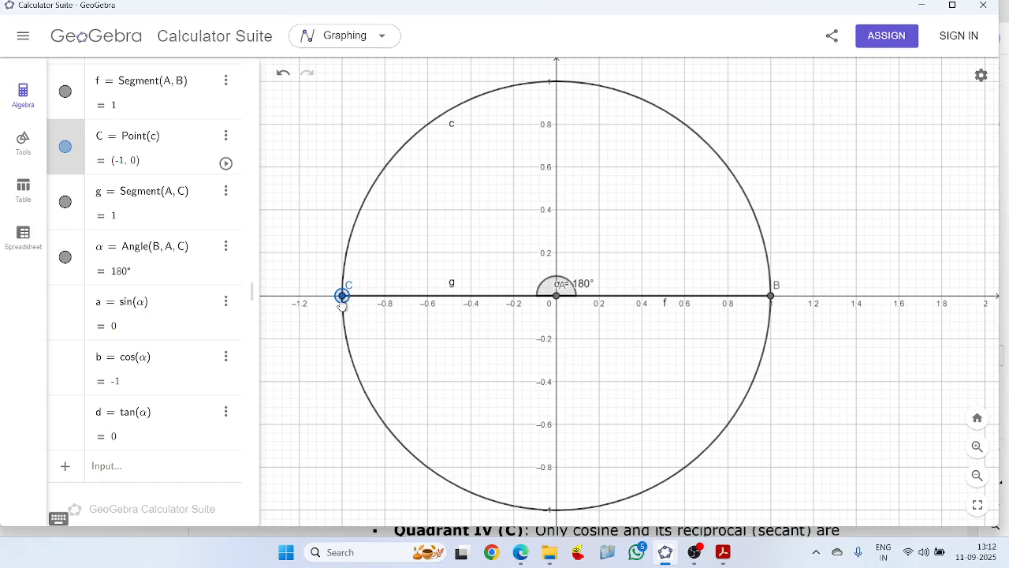
Move point C through the third quadrant, stopping at about 211° and 240°, and on to 270°
drag(341, 303, 368, 414)
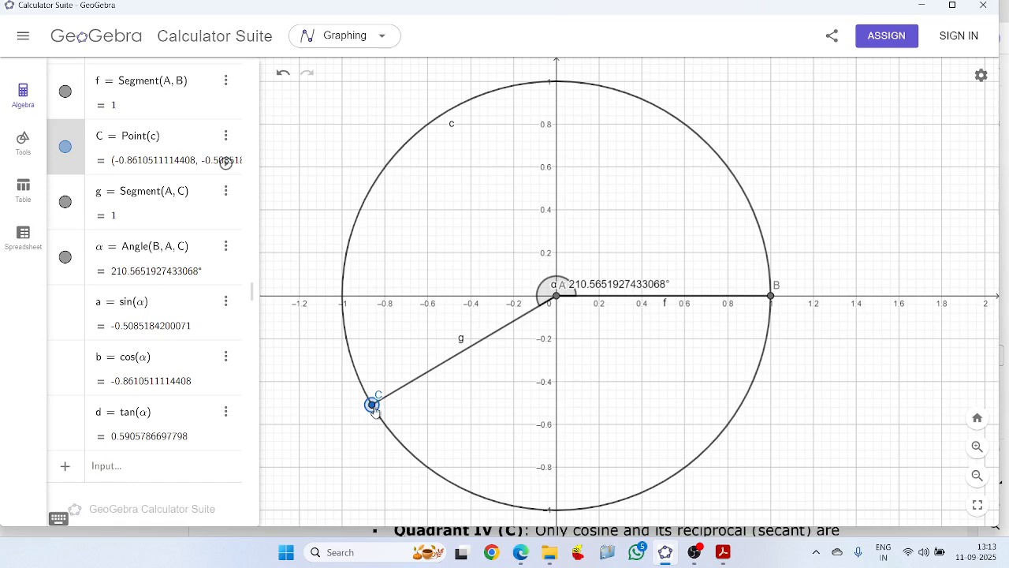
drag(375, 410, 449, 489)
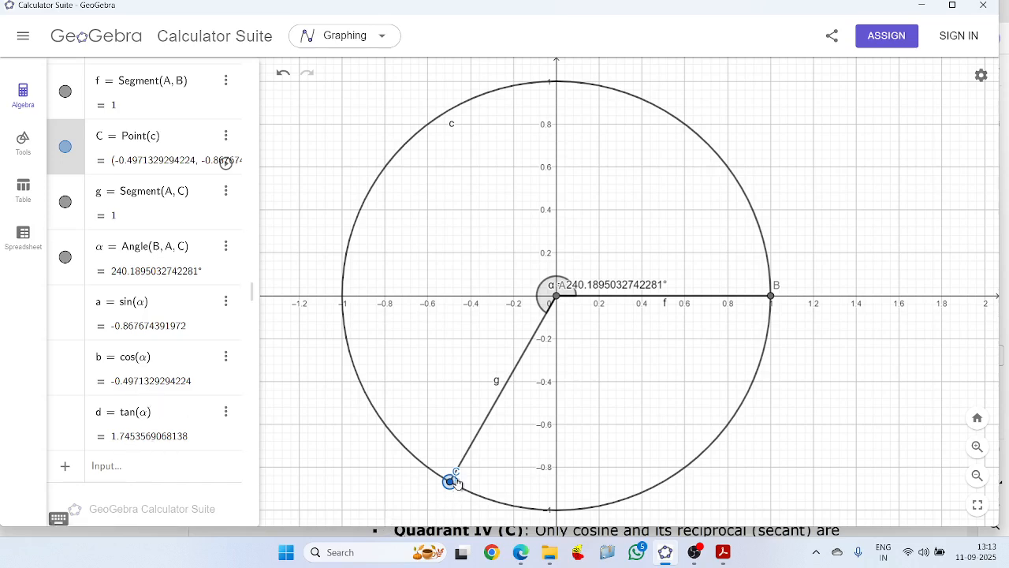
drag(451, 484, 557, 514)
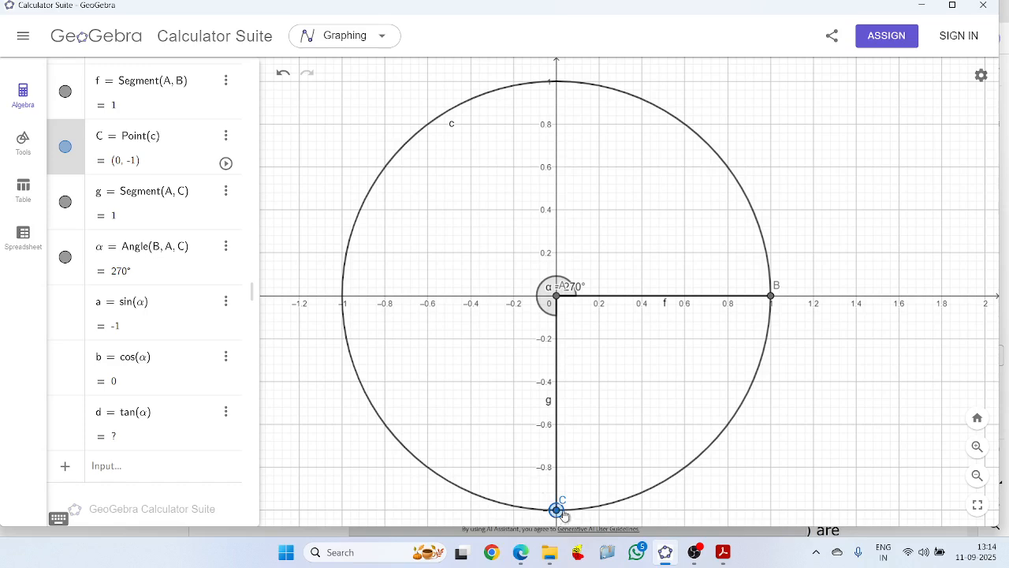
Move point C through the fourth quadrant at about 272°, 300° and 336° to (1, 0), and around to about 208°
mouse_move(560, 511)
mouse_down()
mouse_move(572, 509)
mouse_move(564, 513)
mouse_up()
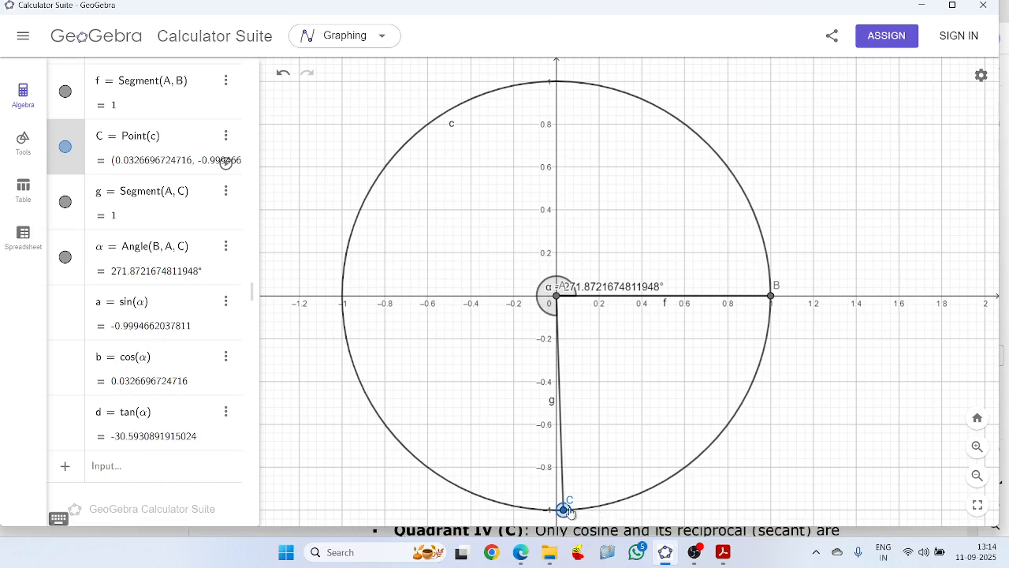
drag(563, 509, 675, 500)
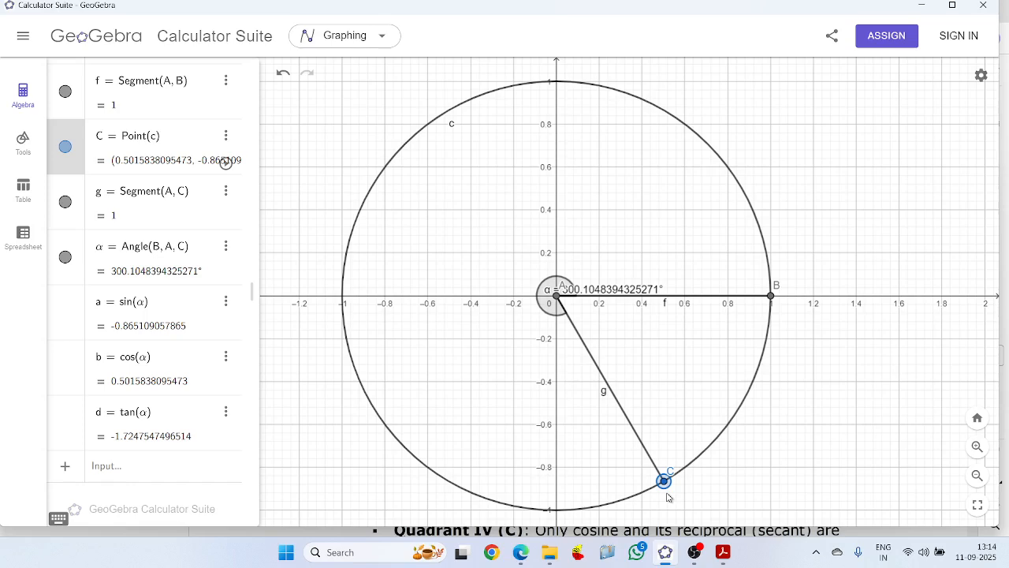
drag(663, 481, 755, 386)
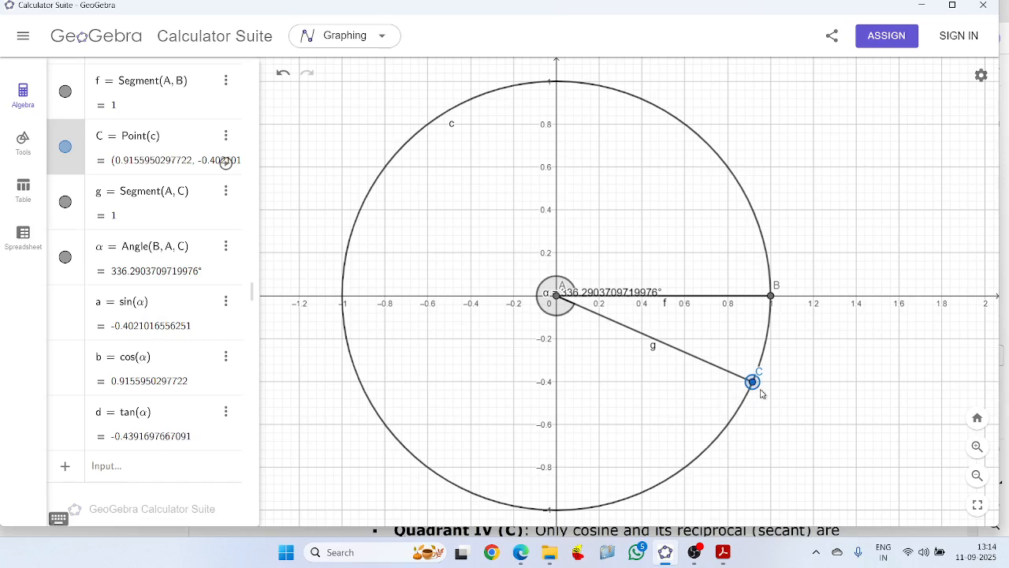
drag(753, 384, 776, 302)
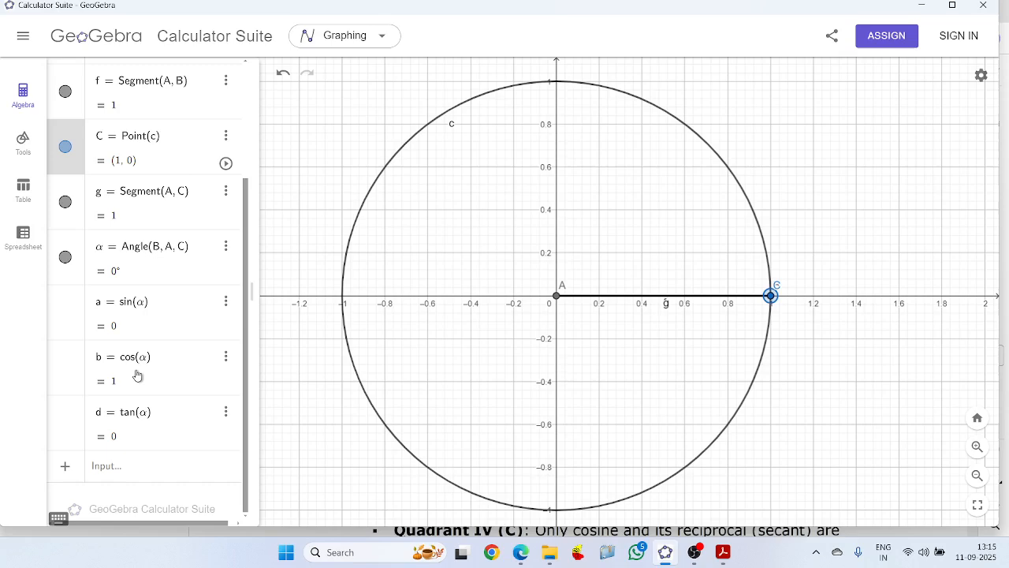
drag(770, 297, 406, 381)
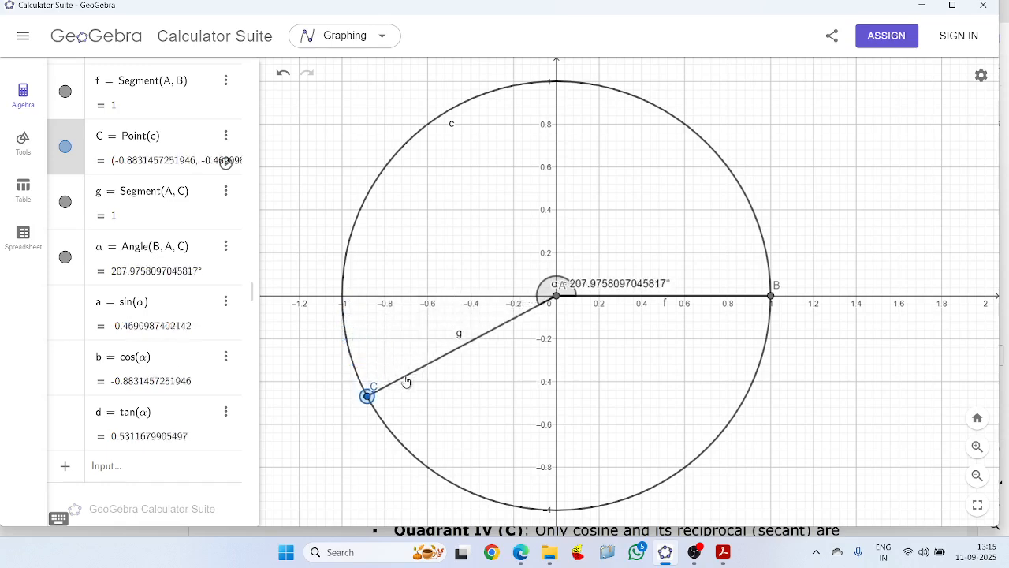